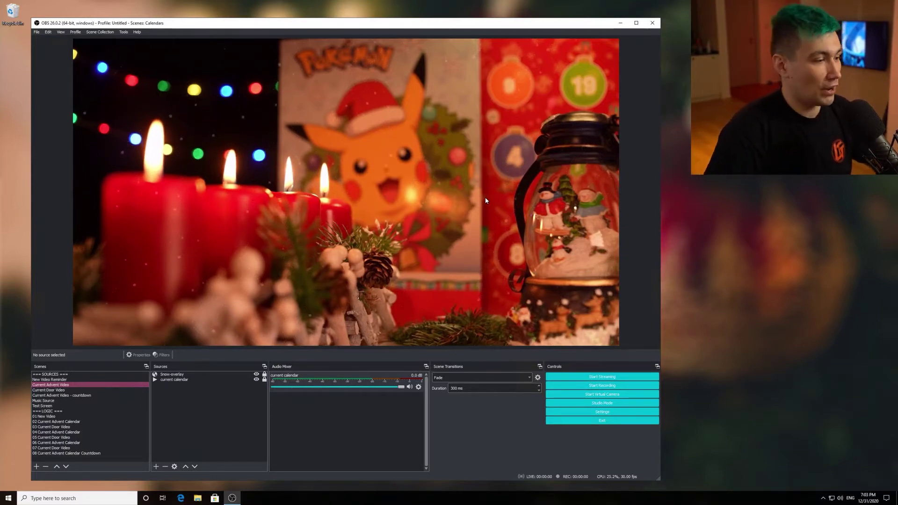
Preview the New Video Reminder, Current Advent Video, Current Door Video and Current Advent Video - countdown scenes one after another
click(51, 381)
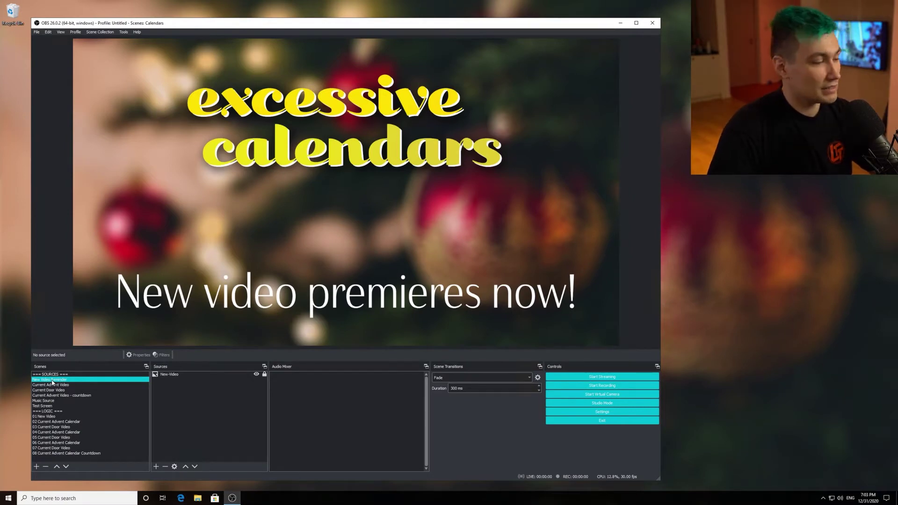
click(53, 385)
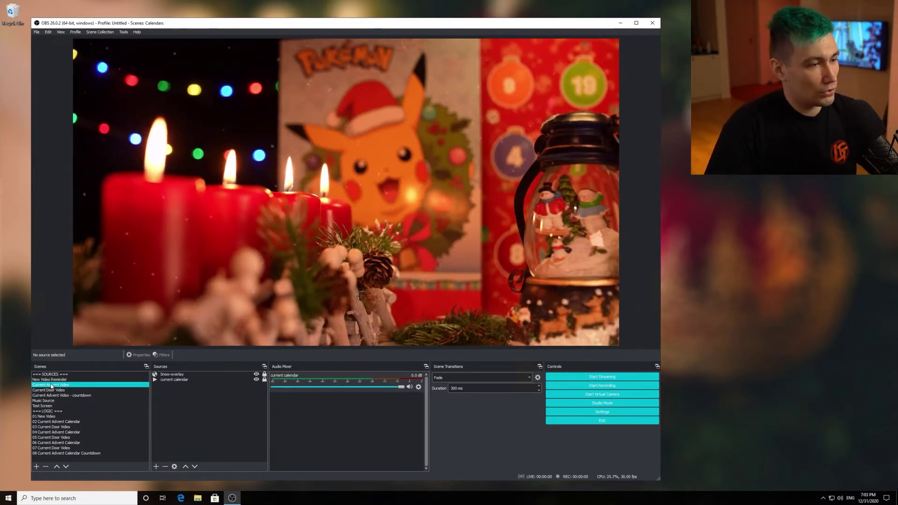
click(1, 270)
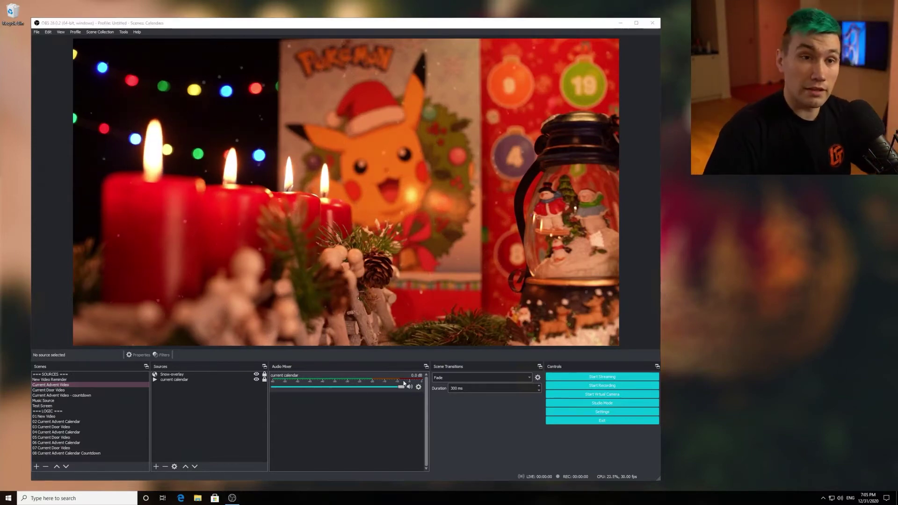
click(58, 391)
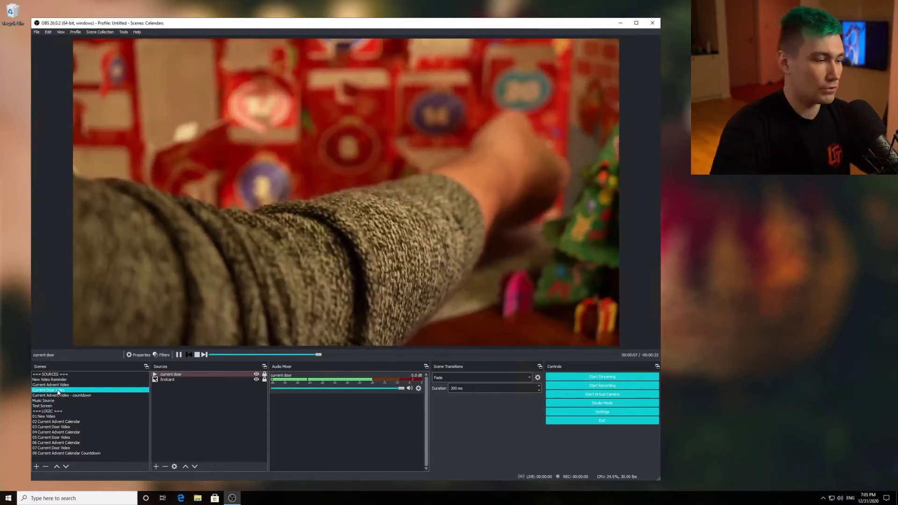
click(60, 396)
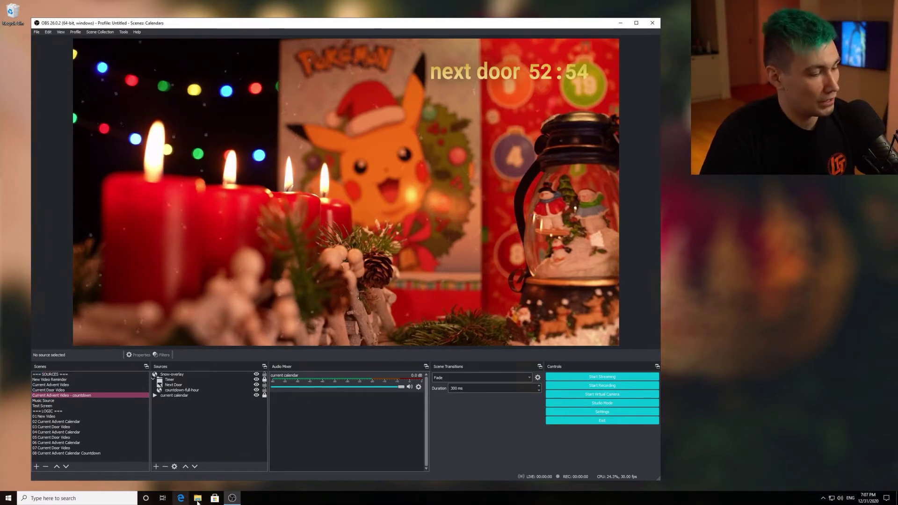
Minimize OBS and open the LIVESTREAM folder from its desktop shortcut to examine its LIVE, media and script subfolders
click(621, 23)
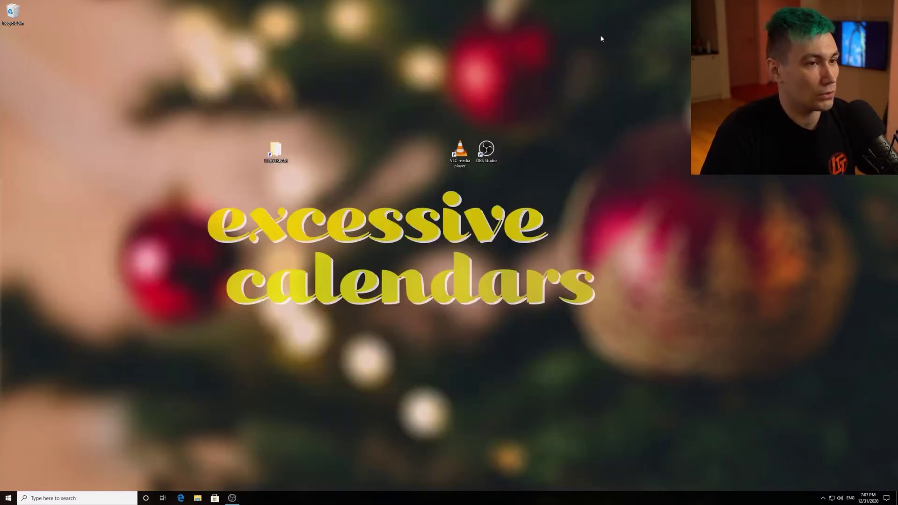
double_click(270, 159)
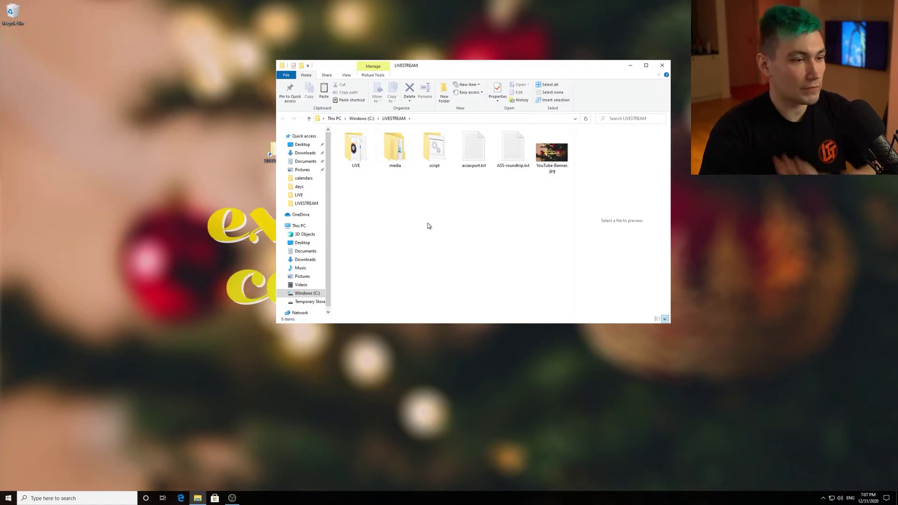
drag(361, 188, 569, 133)
click(524, 214)
drag(404, 204, 398, 133)
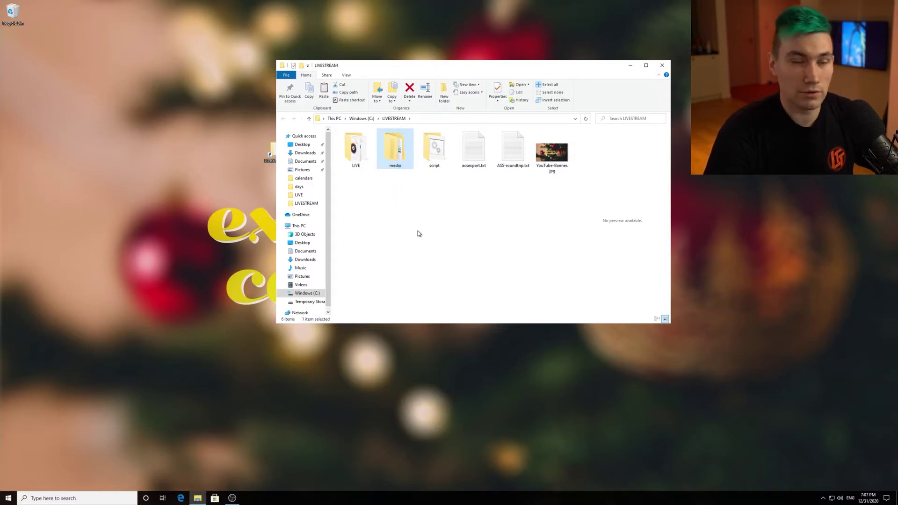
drag(424, 223, 441, 148)
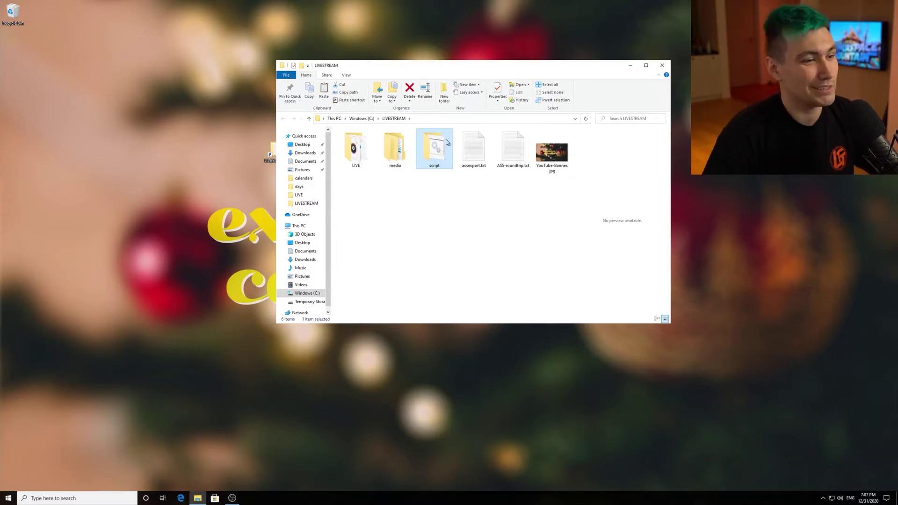
click(355, 152)
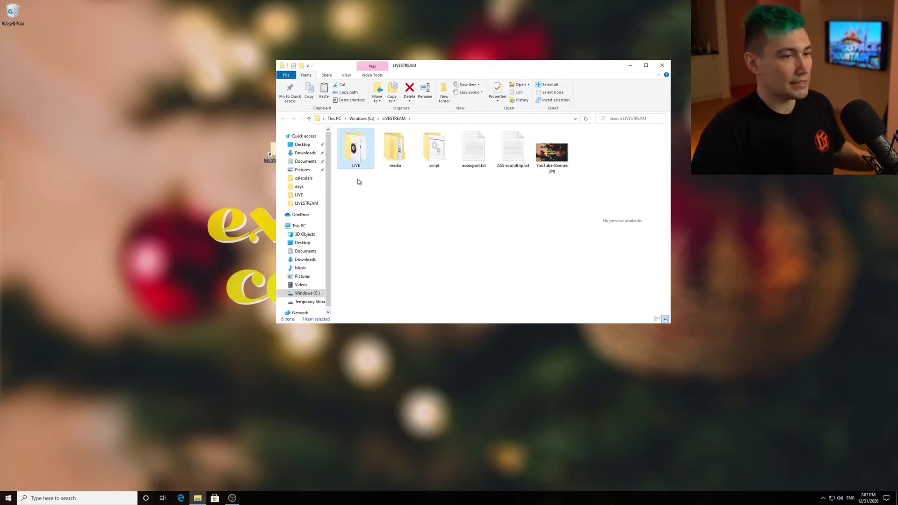
click(386, 168)
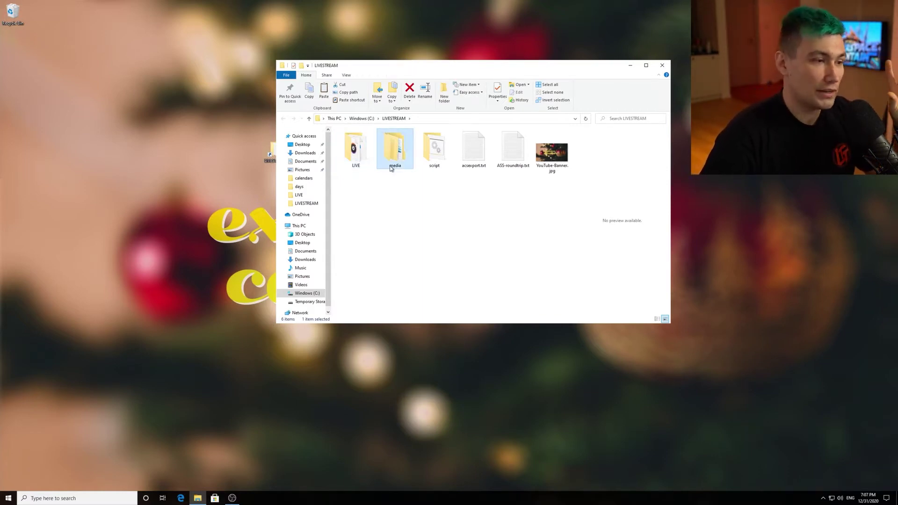
Open the media folder and examine its calendars and video subfolders
double_click(393, 166)
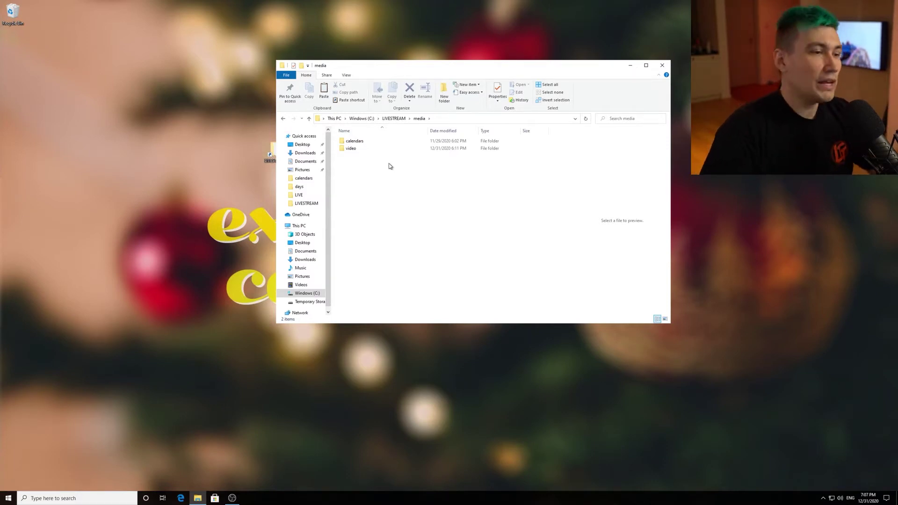
drag(369, 159, 371, 134)
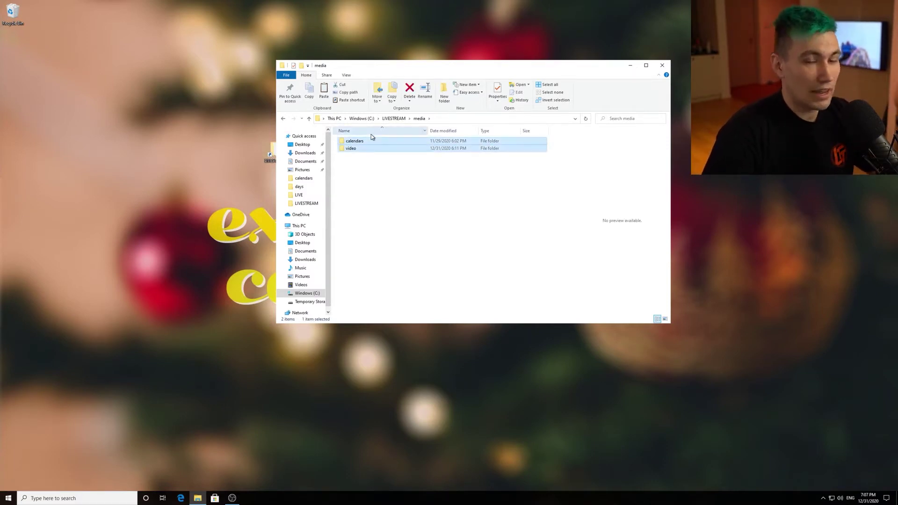
click(370, 173)
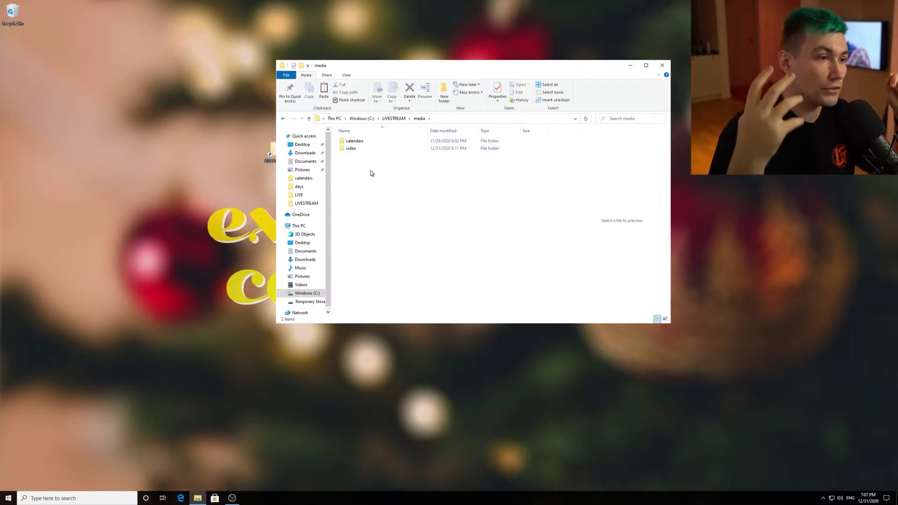
click(393, 140)
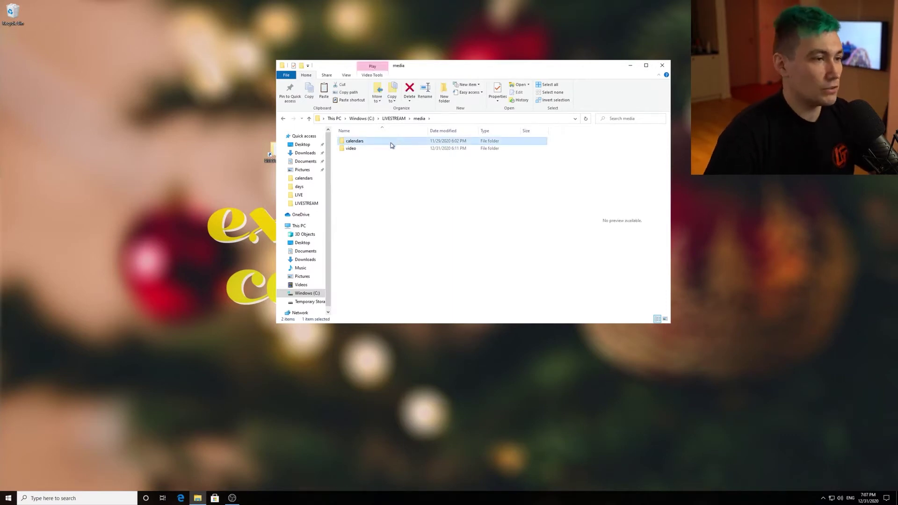
Open the calendars folder and look through the naming of its MP4 files, starting from A1C1.mp4
double_click(392, 142)
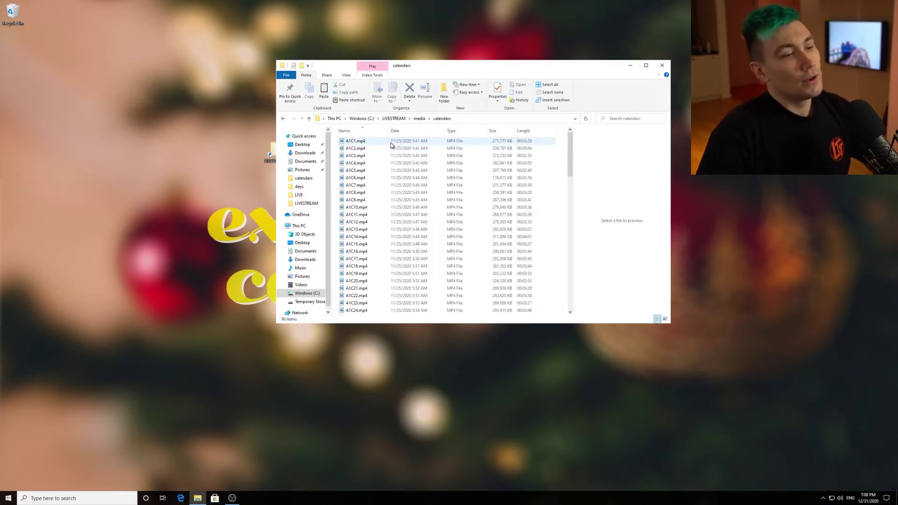
click(391, 142)
scroll(378, 165, down, 20)
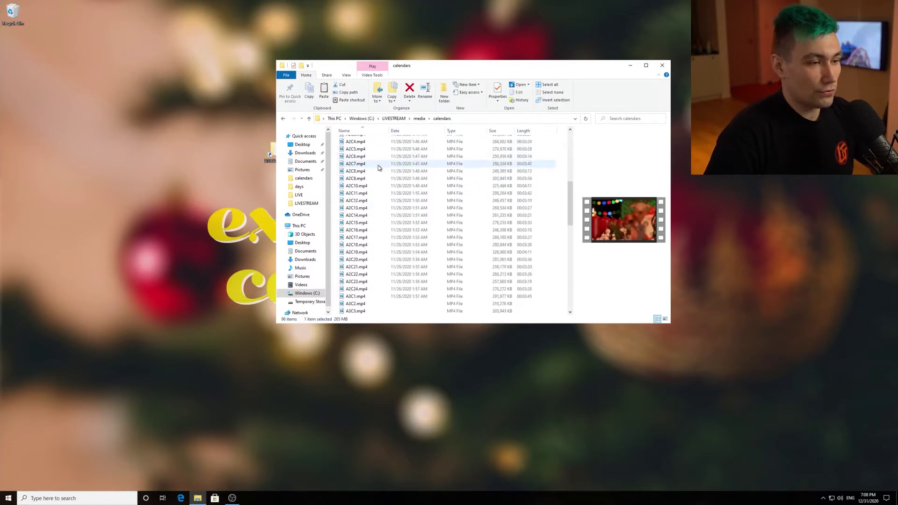
scroll(378, 165, up, 20)
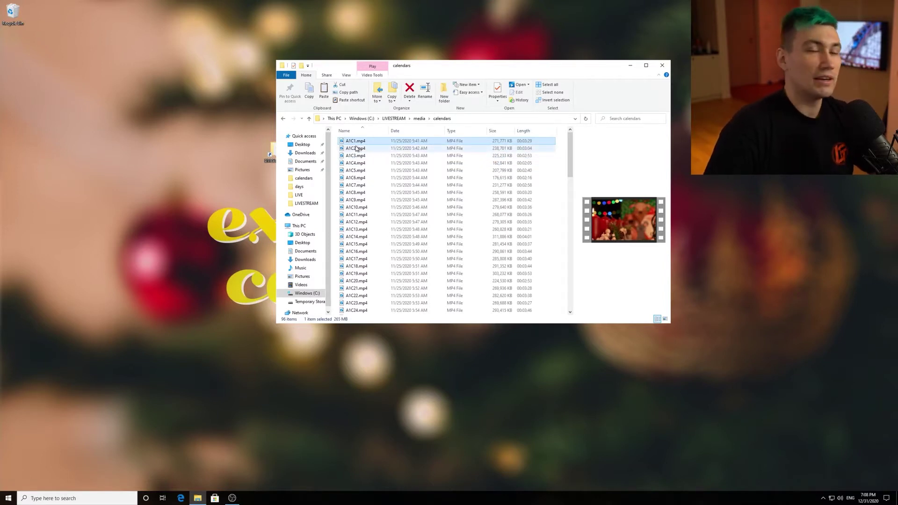
Play the calendar videos A1C1.mp4 and A2C15.mp4, closing the player after each one
double_click(359, 140)
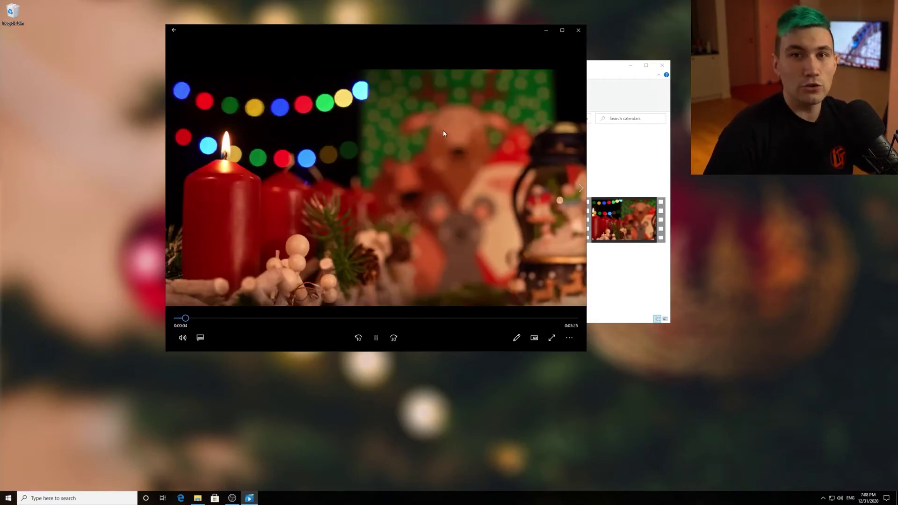
click(579, 31)
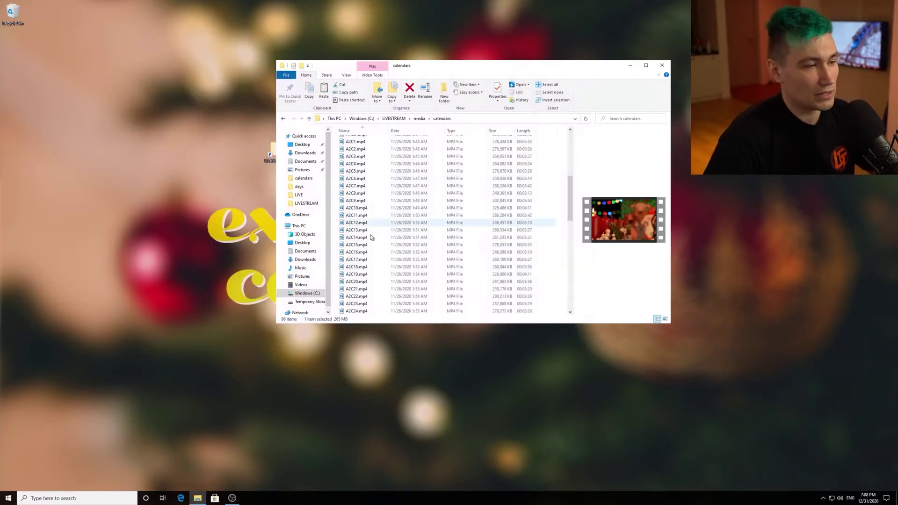
click(364, 246)
double_click(363, 246)
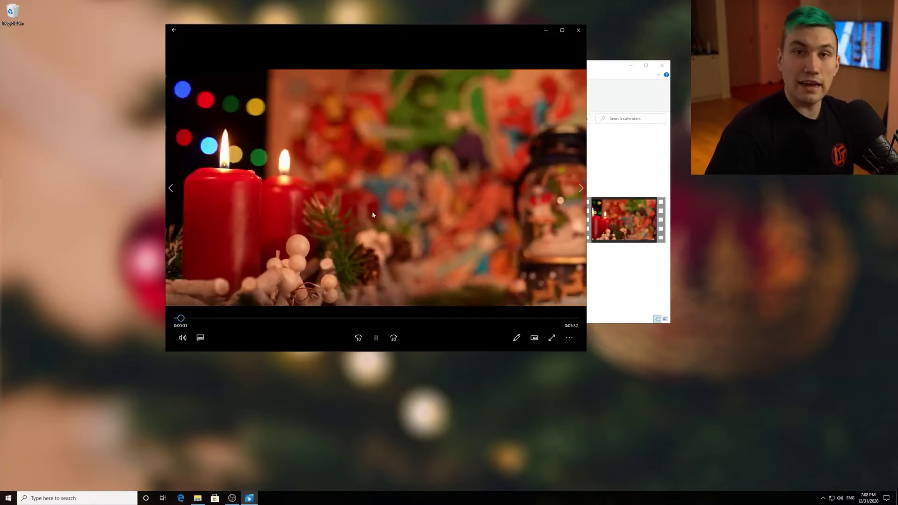
click(578, 31)
Check the previews of A4C16.mp4 and A4C17.mp4, play A4C16.mp4, and close the player
scroll(454, 197, down, 5)
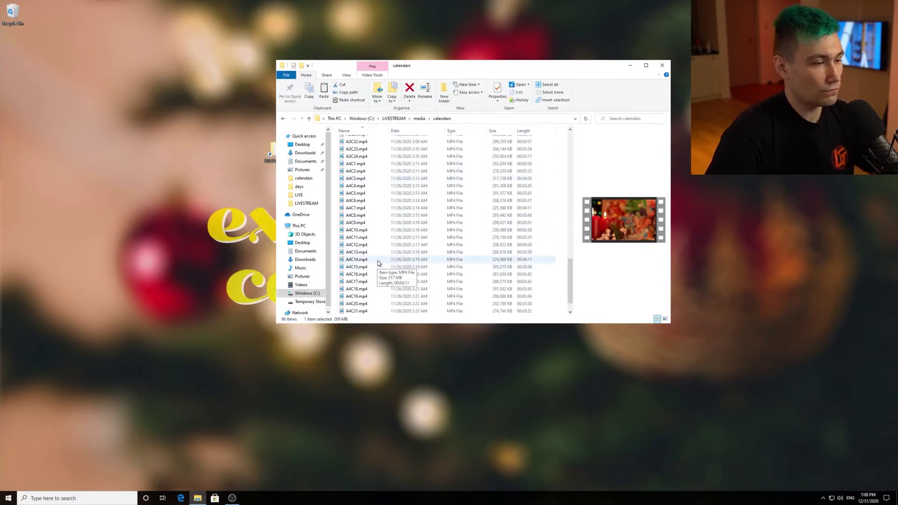
click(375, 276)
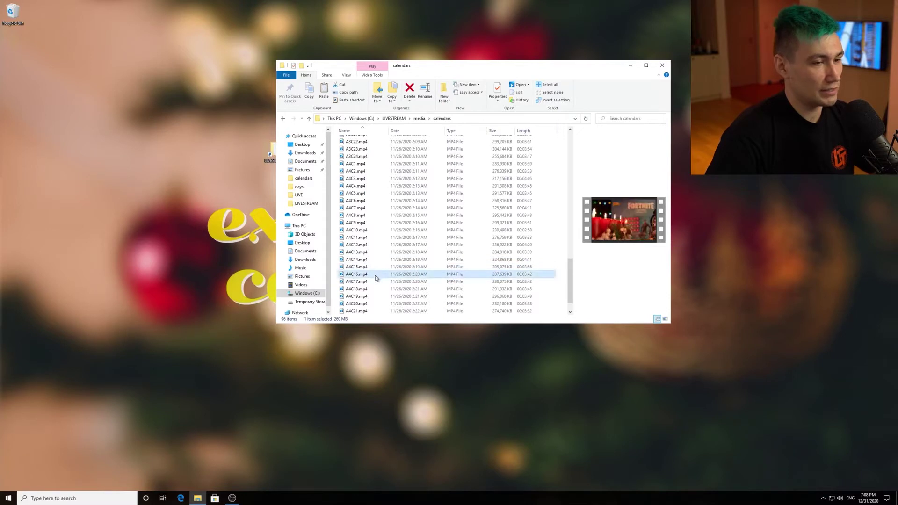
click(373, 281)
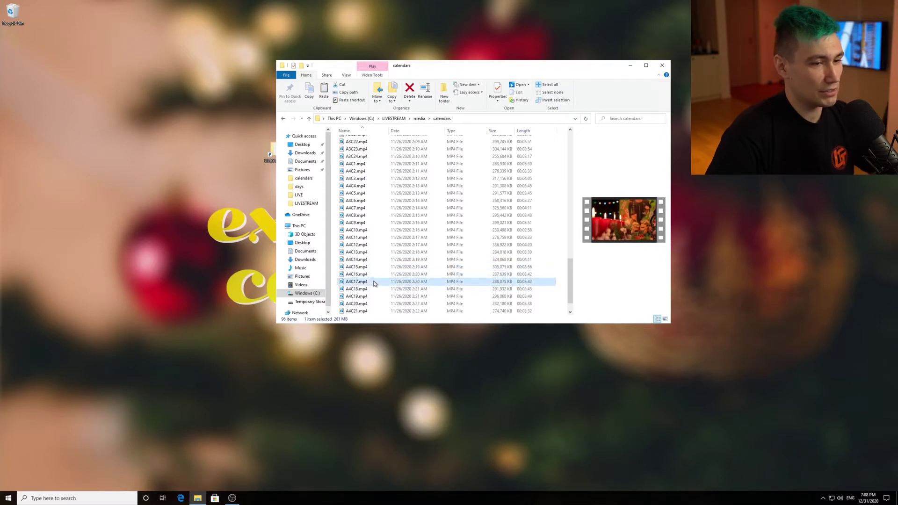
double_click(373, 276)
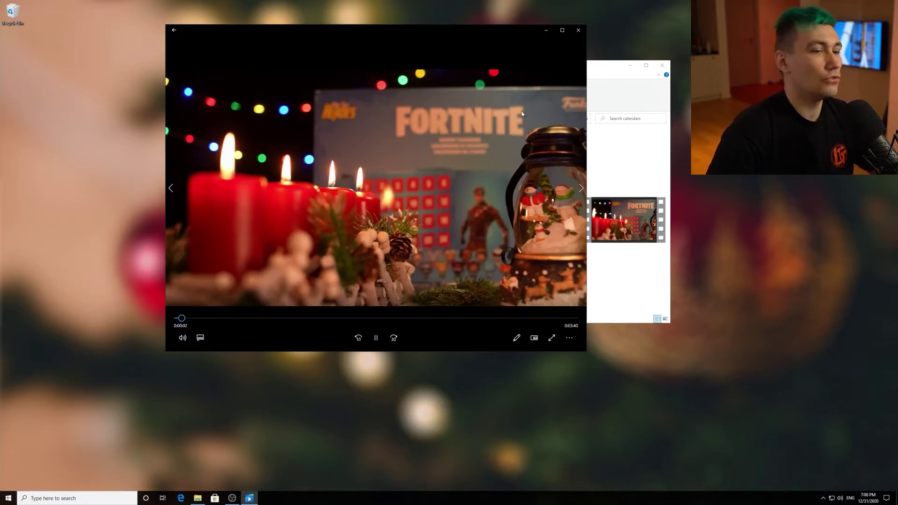
click(579, 30)
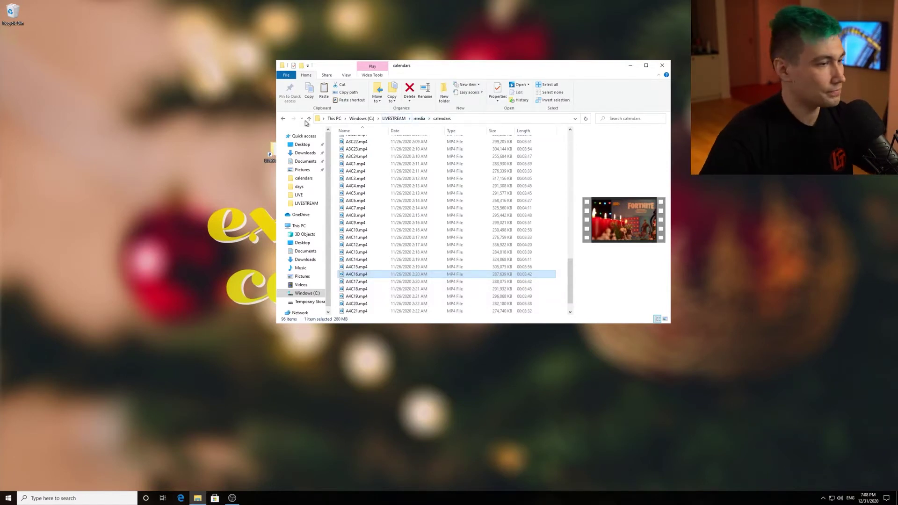
Return to the media folder and open the days folder inside the video folder
click(284, 120)
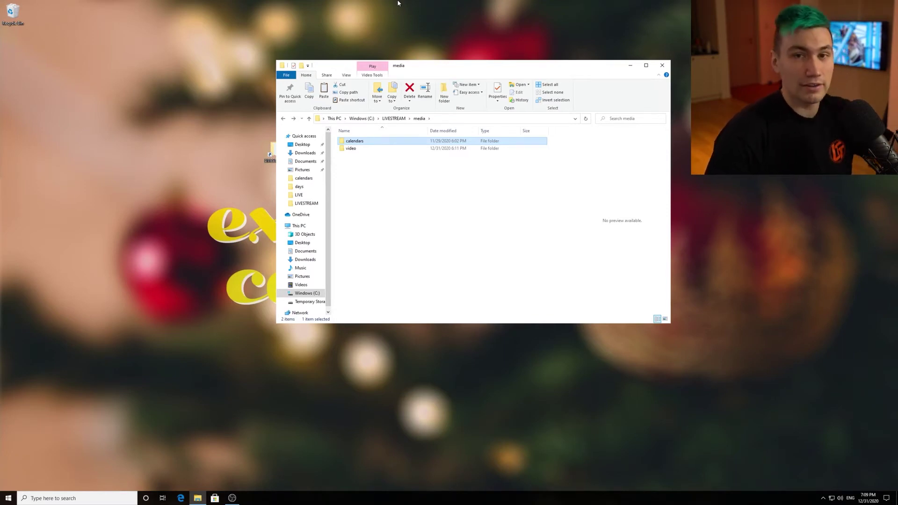
click(353, 150)
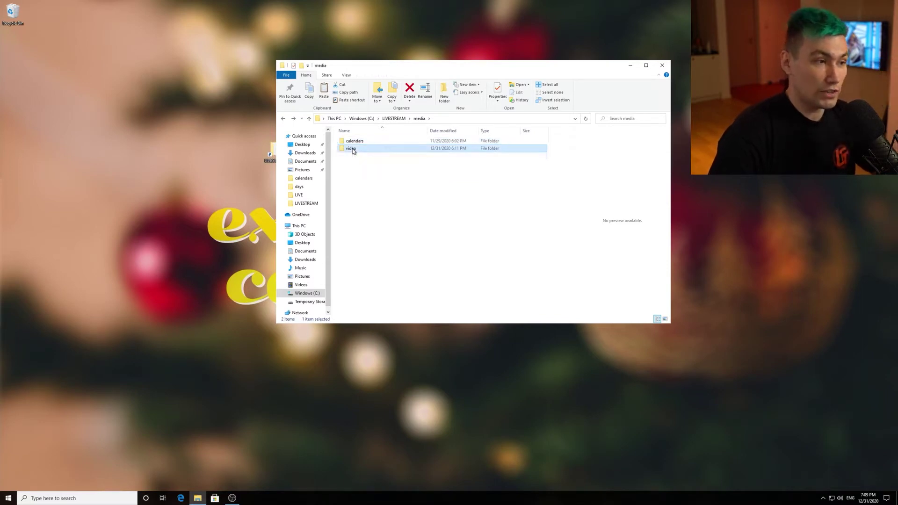
double_click(353, 150)
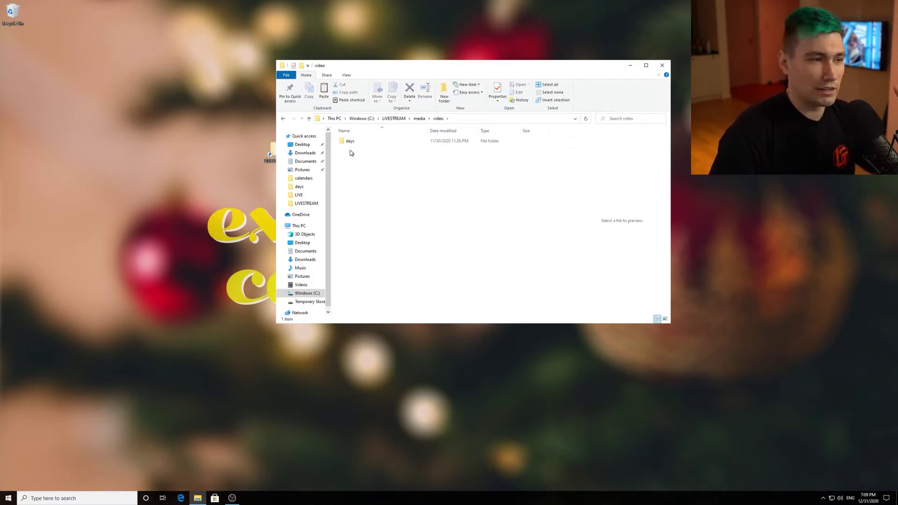
double_click(350, 141)
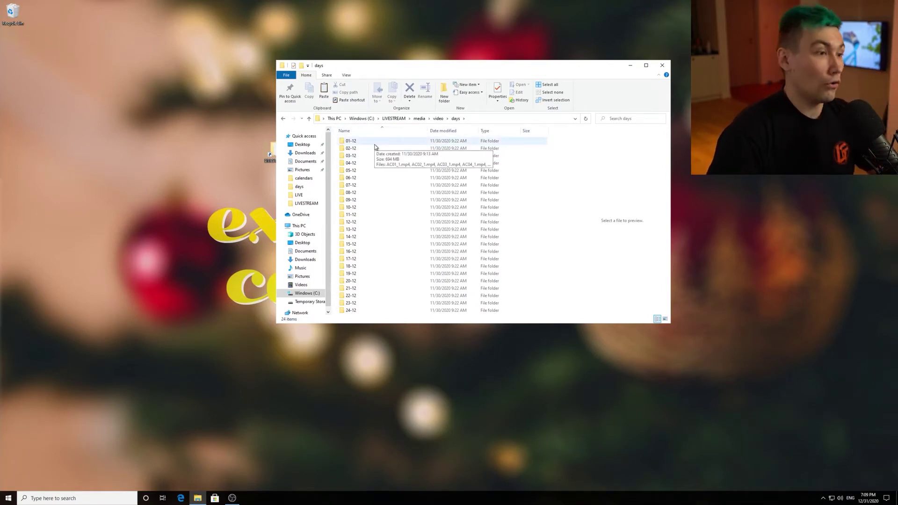
Examine the door videos in the 01-12 folder, including AC01_1.mp4, and go back to open the 24-12 folder
click(374, 144)
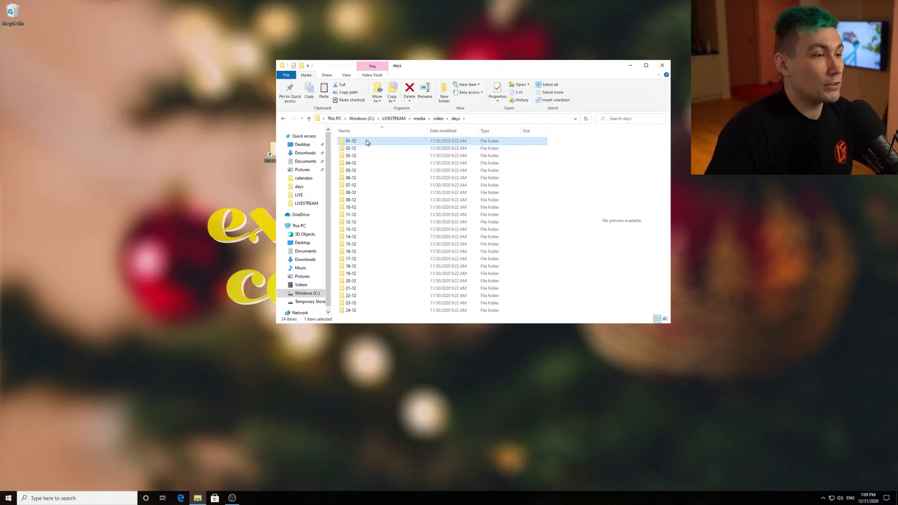
double_click(367, 142)
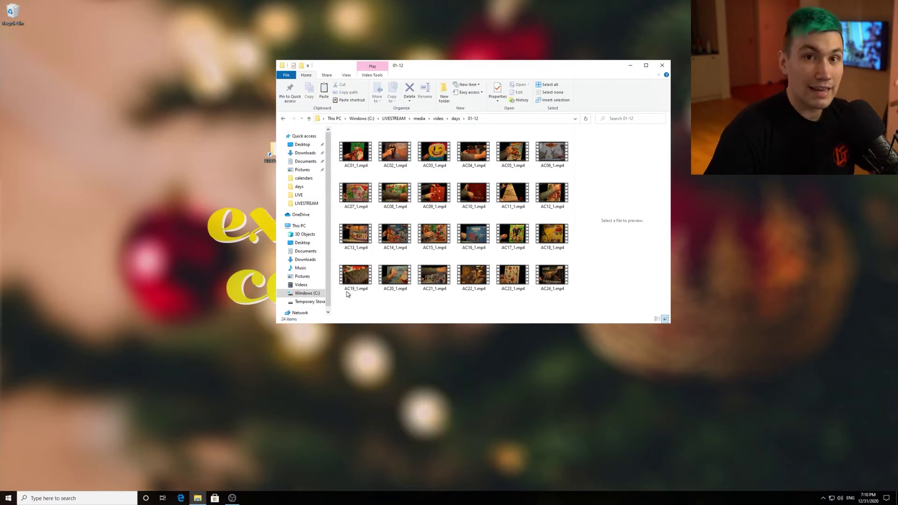
click(352, 157)
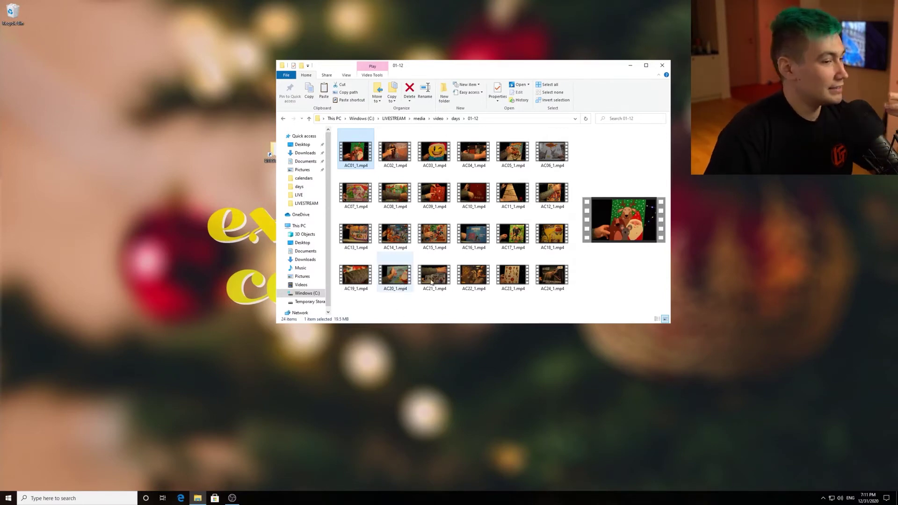
key(BackSpace)
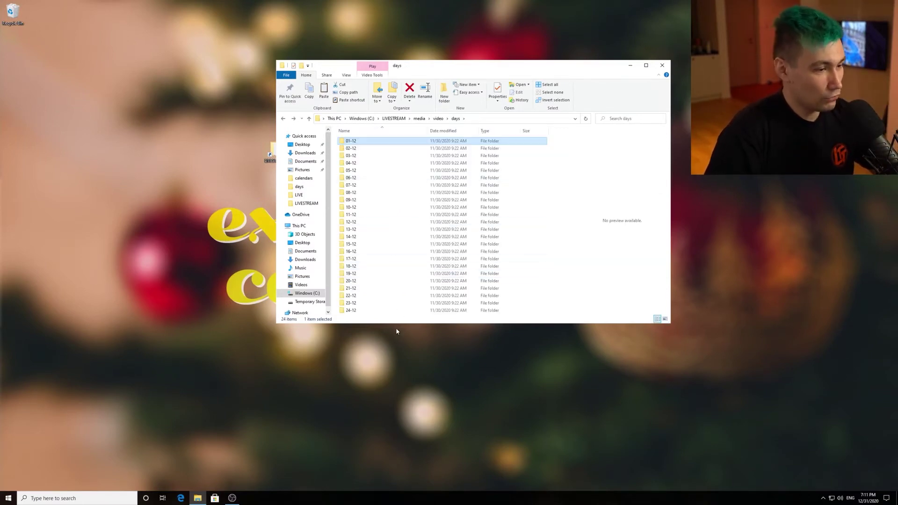
double_click(368, 312)
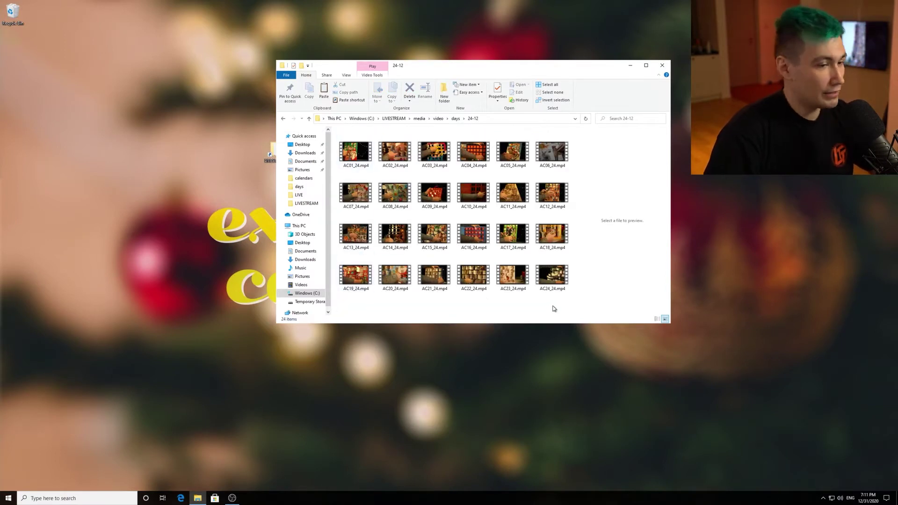
Look over the door videos in the 24-12 folder and go back up to the LIVESTREAM folder
drag(555, 308, 360, 127)
click(468, 305)
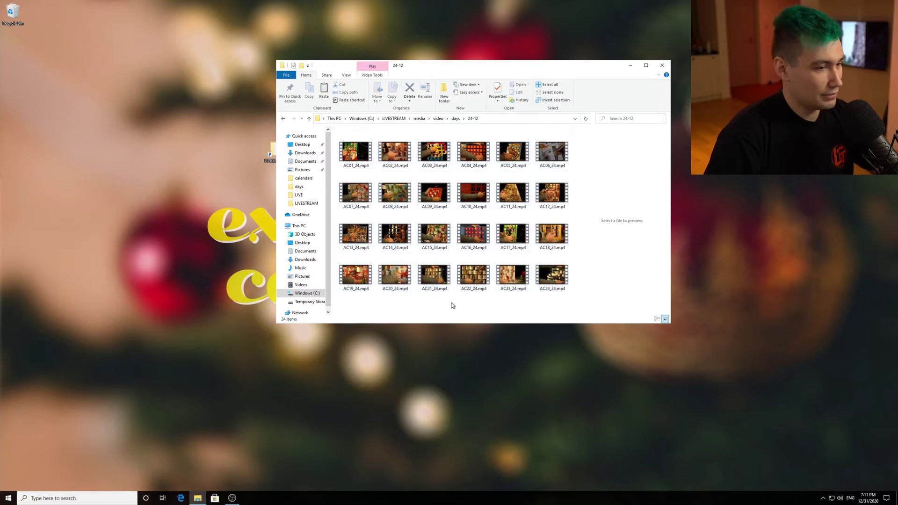
key(alt+Left)
key(alt+Left)
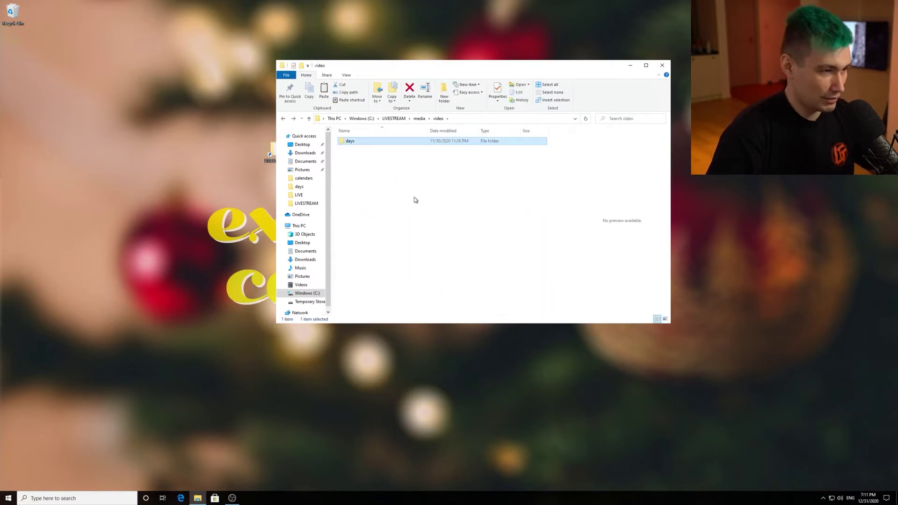
key(alt+Left)
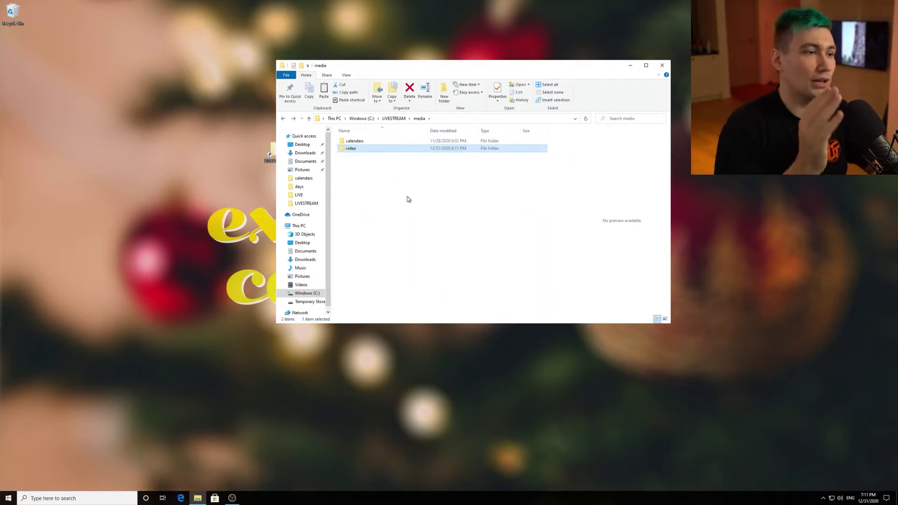
click(394, 191)
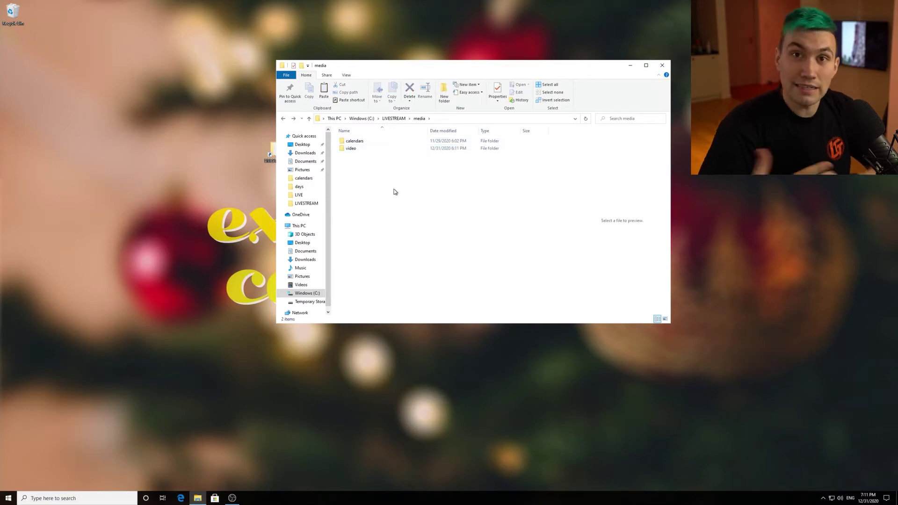
key(alt+Left)
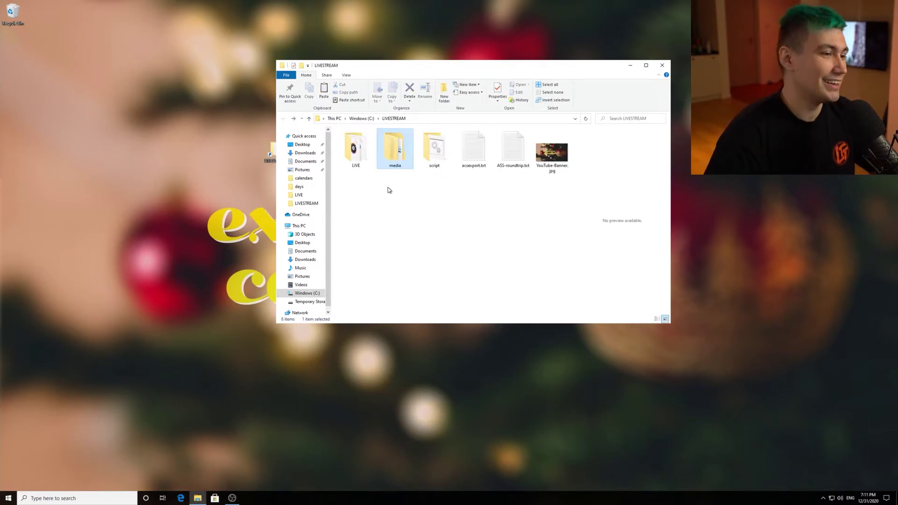
click(404, 207)
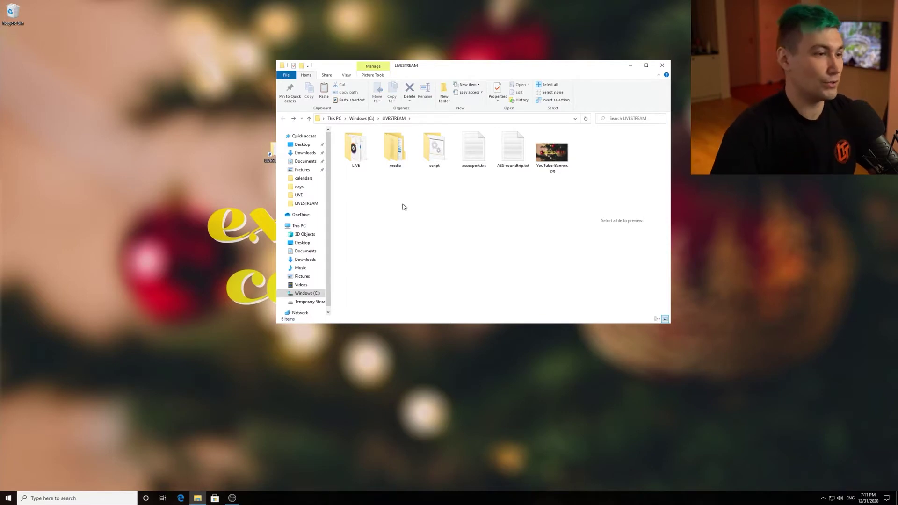
Open the LIVE folder and its music subfolder
click(364, 167)
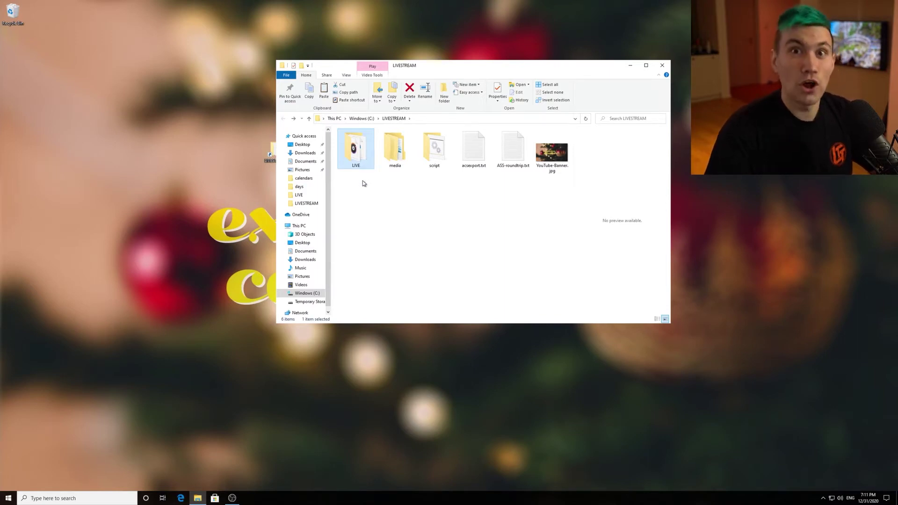
double_click(357, 165)
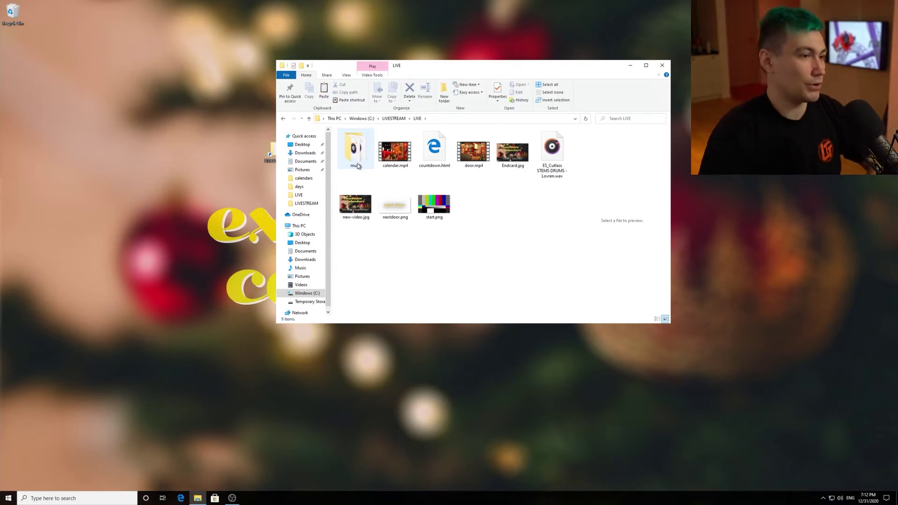
click(354, 159)
double_click(353, 156)
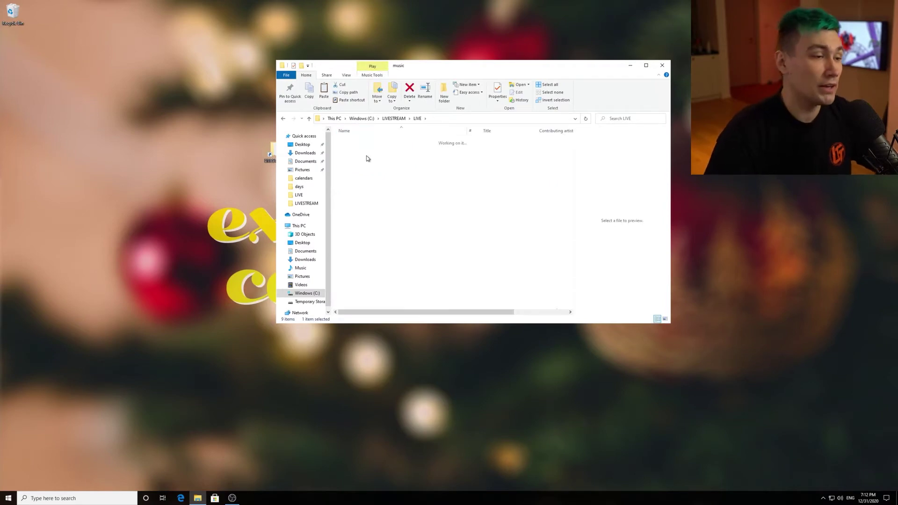
Look through the Christmas tracks in the music folder, select them all, and return to the LIVE folder
scroll(453, 255, down, 2)
scroll(421, 220, up, 2)
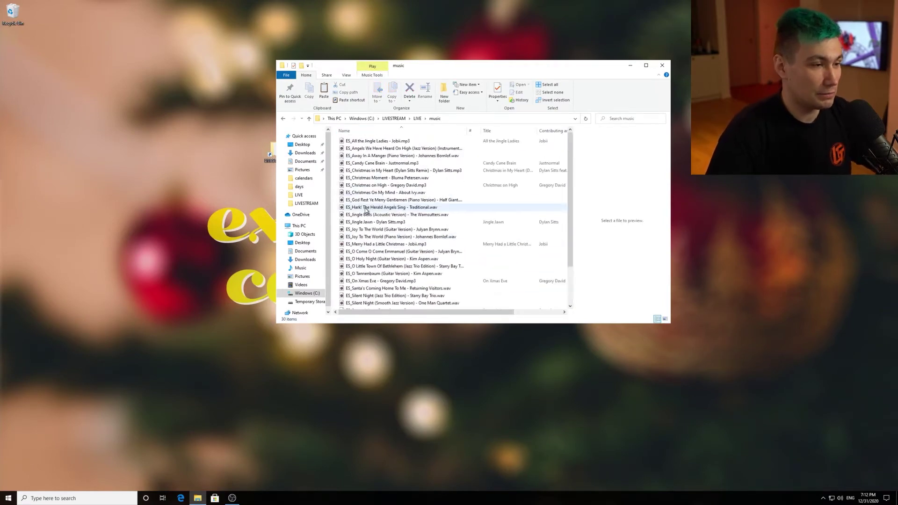
drag(338, 206, 395, 325)
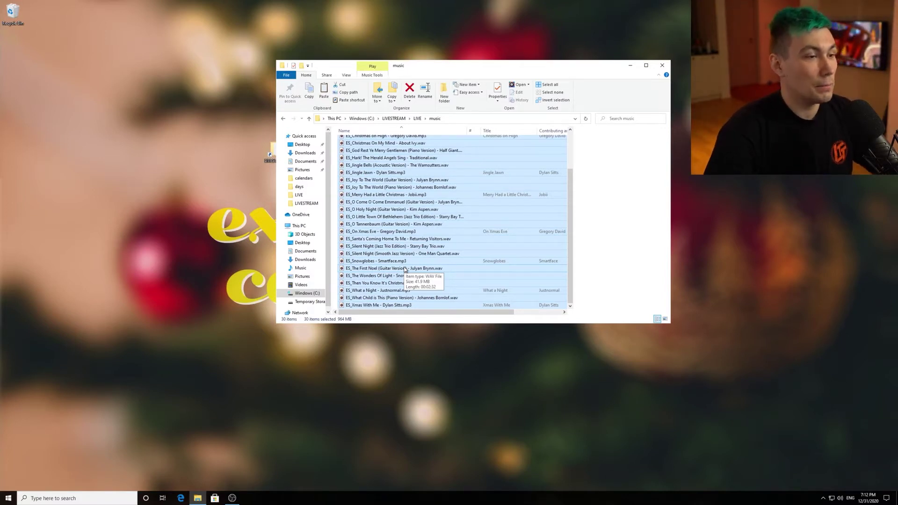
scroll(400, 266, up, 3)
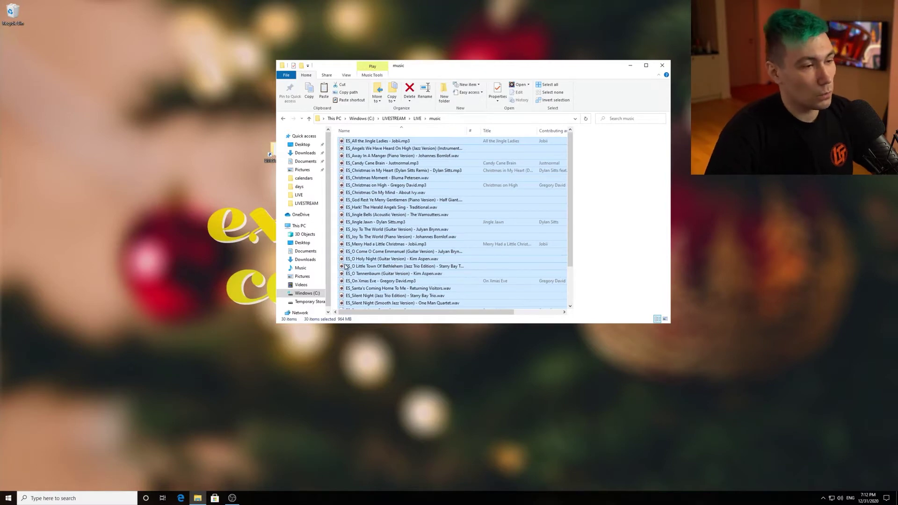
key(BackSpace)
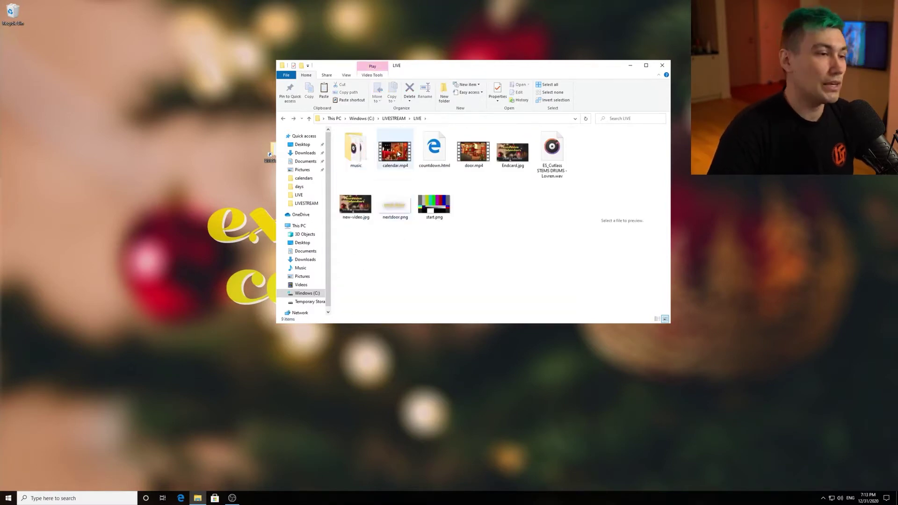
Check the previews of calendar.mp4 and door.mp4 in the LIVE folder and clear the selection
click(395, 151)
ctrl+click(470, 163)
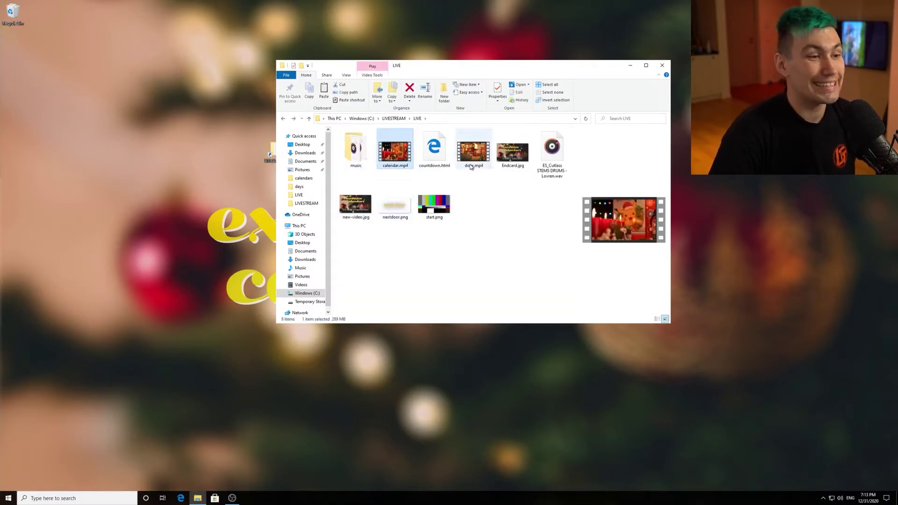
click(485, 249)
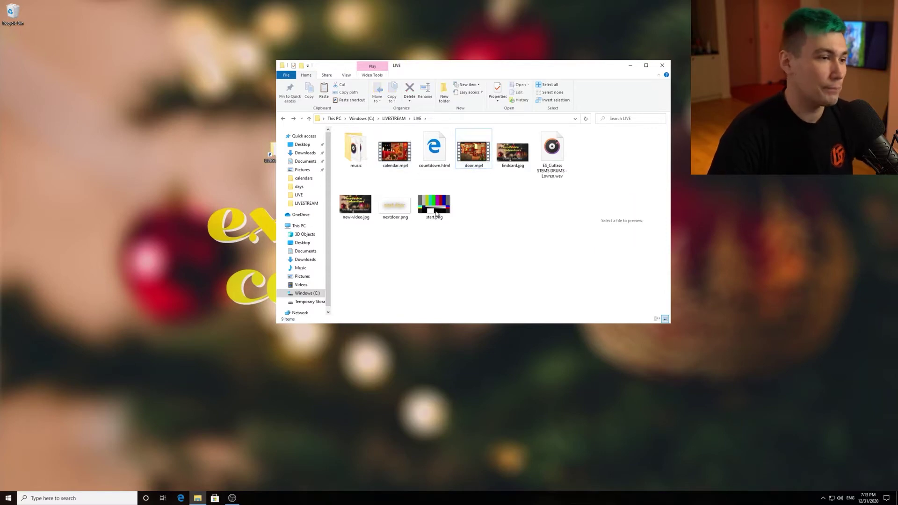
click(397, 150)
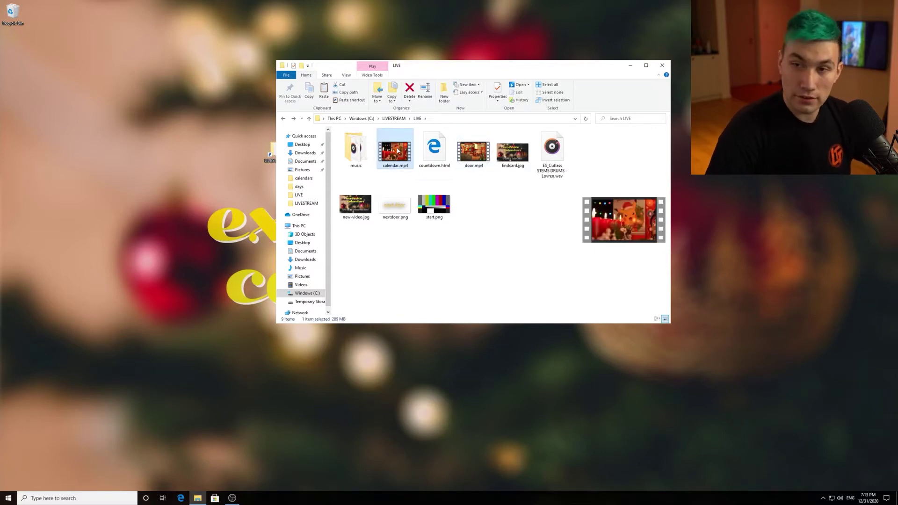
click(473, 152)
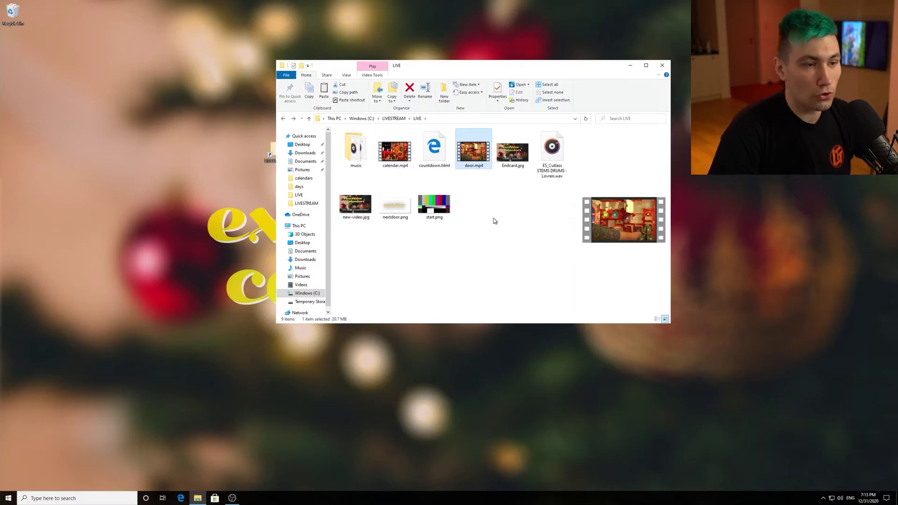
click(495, 221)
Play calendar.mp4 and door.mp4, closing the player after each one
double_click(392, 161)
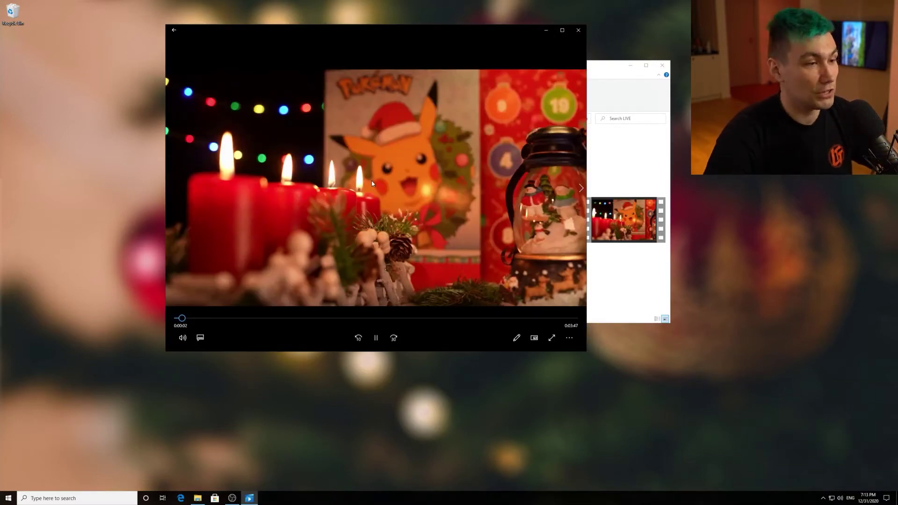
click(575, 32)
double_click(487, 152)
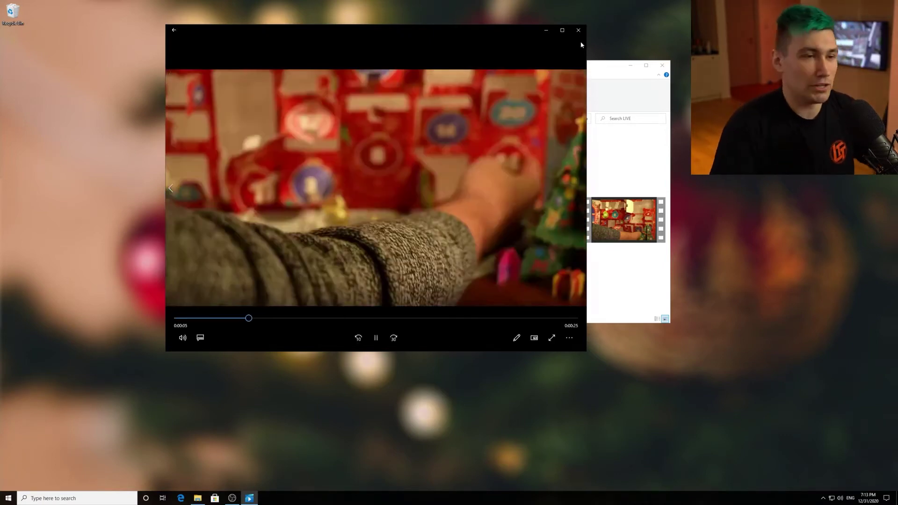
click(578, 30)
Open countdown.html in Notepad++, examine the goLive date and time in the countdown script, and close the editor
right_click(430, 161)
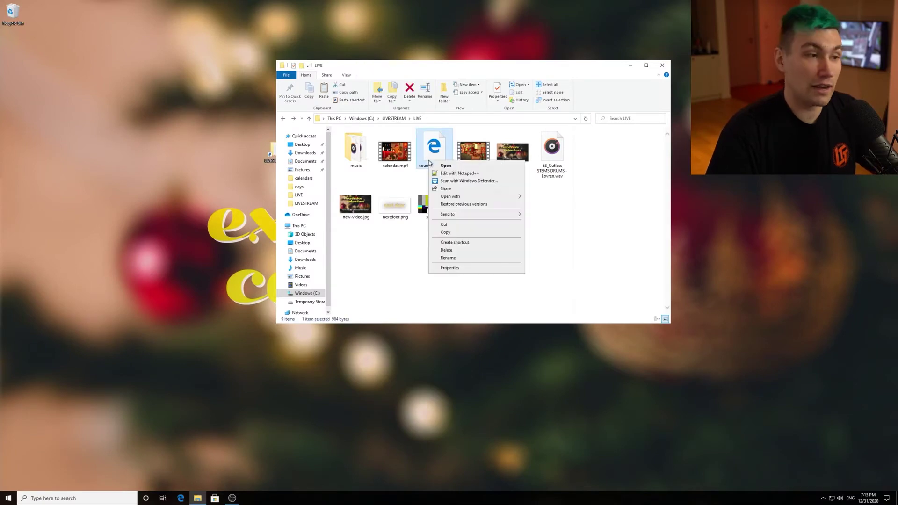
click(456, 173)
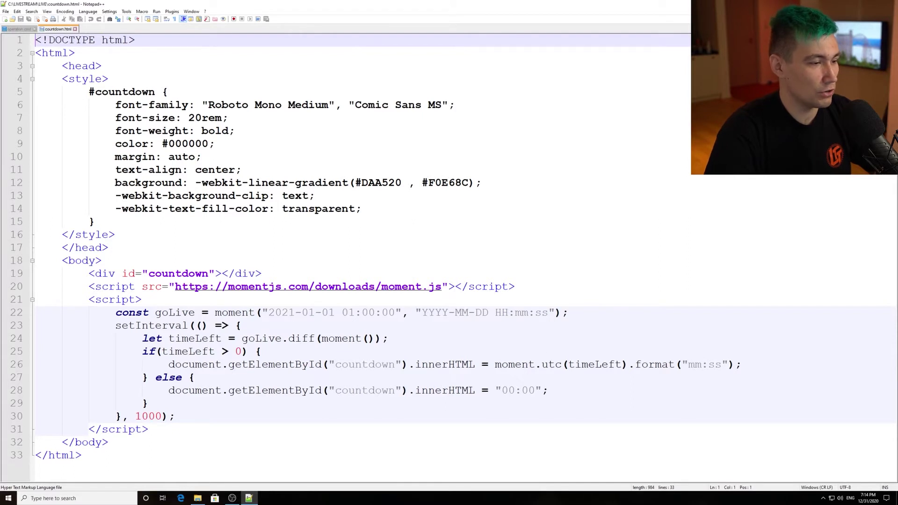
click(275, 313)
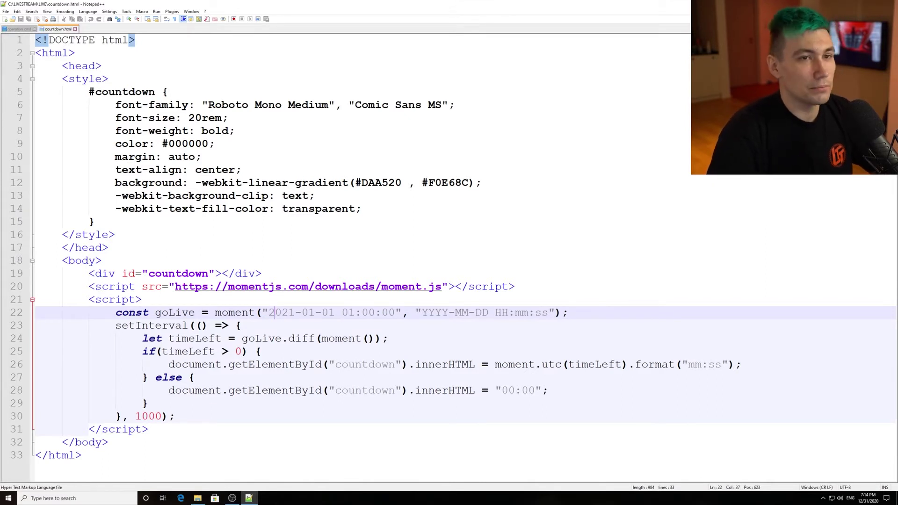
key(alt+F4)
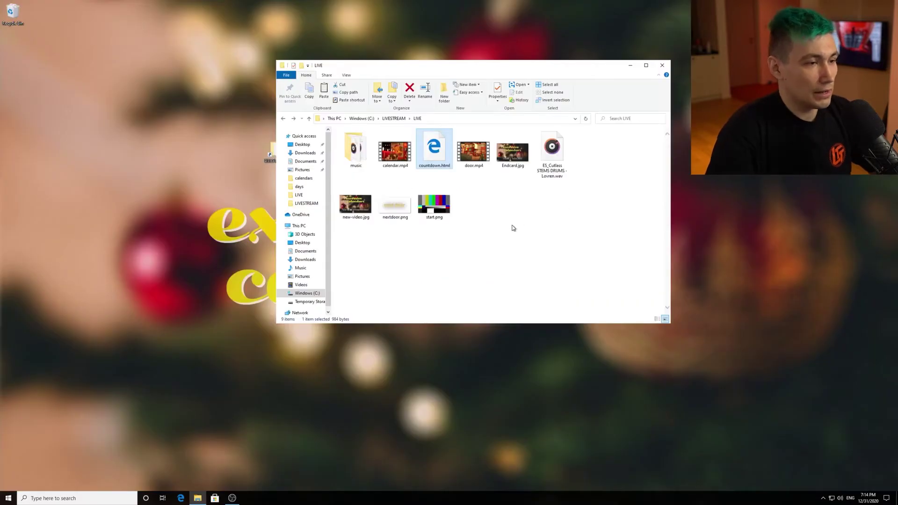
View the Endcard.jpg image at full size and close the photo viewer
click(512, 155)
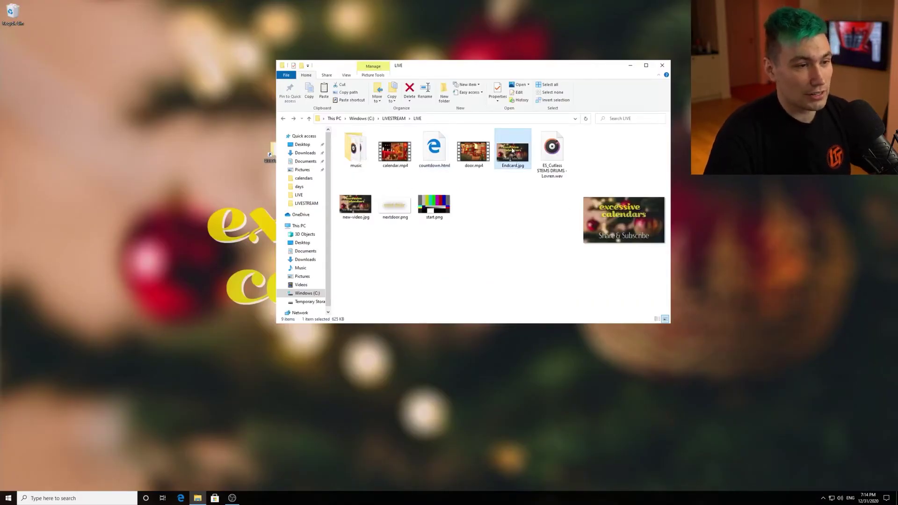
double_click(513, 151)
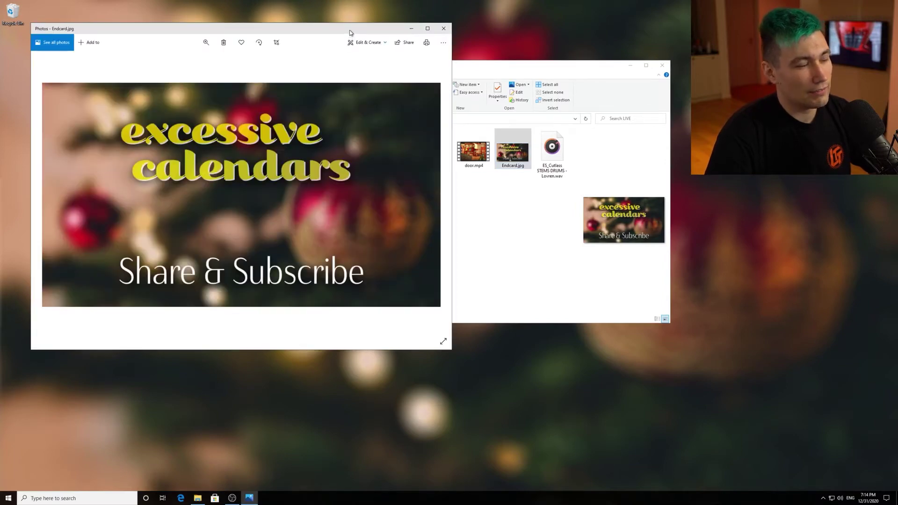
click(444, 28)
Select the drums WAV track, open the start.png test image, and close the photo viewer
click(552, 152)
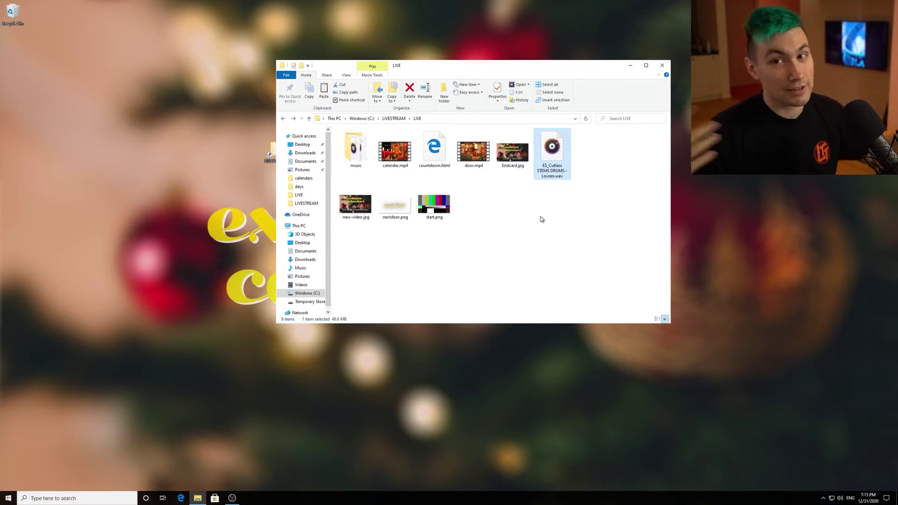
click(439, 206)
double_click(443, 210)
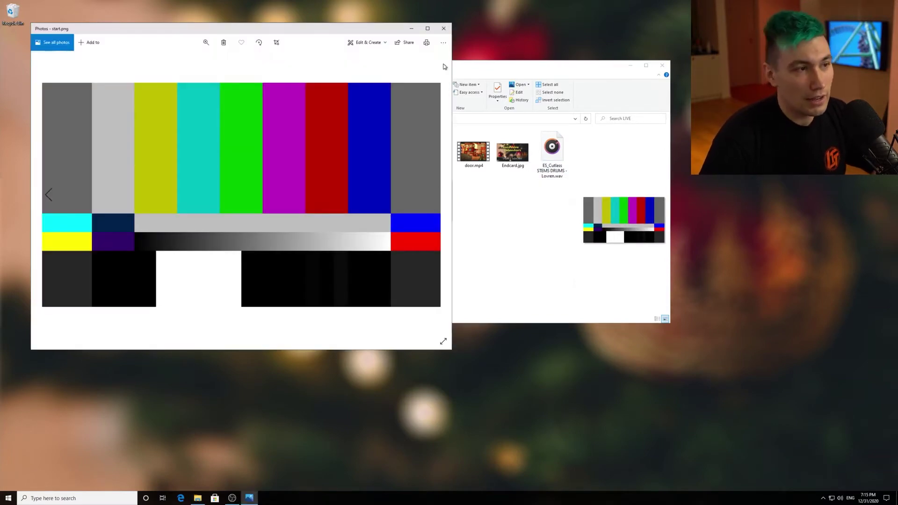
click(444, 28)
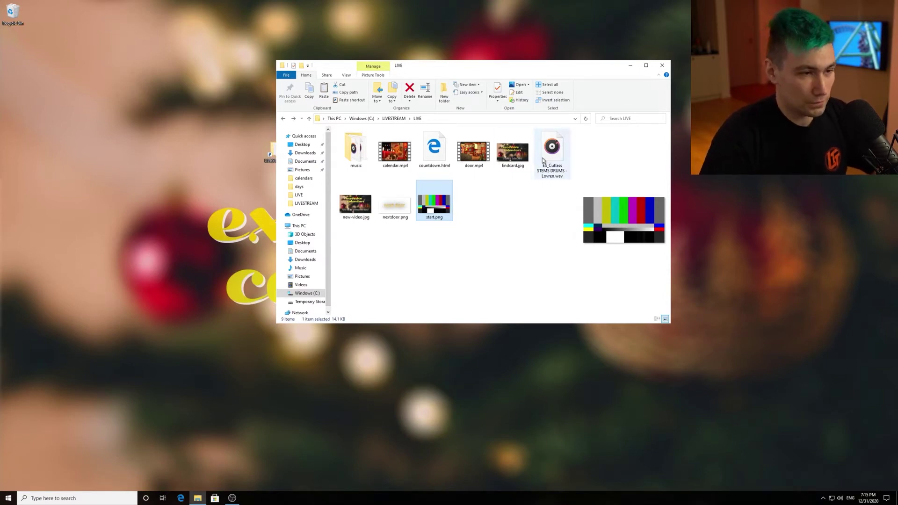
View the new-video.jpg and nextdoor.png images, closing the photo viewer after each one
double_click(348, 205)
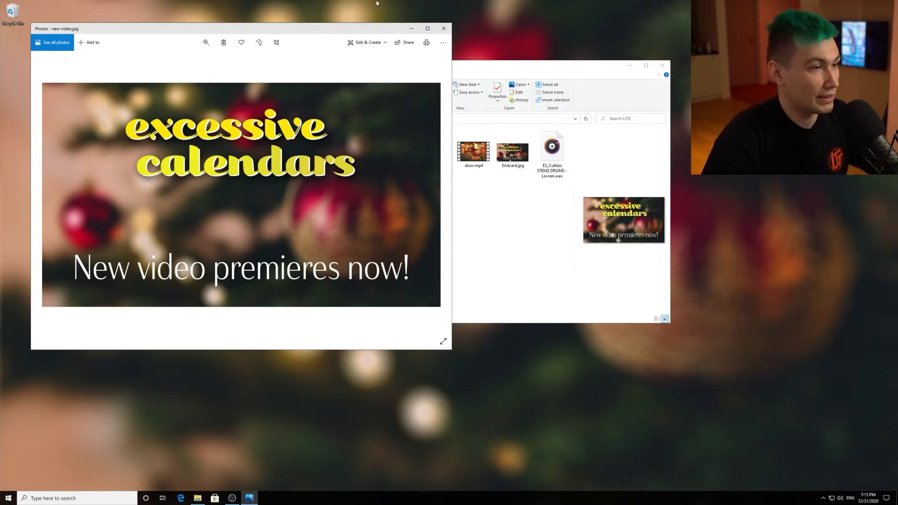
click(443, 28)
click(395, 204)
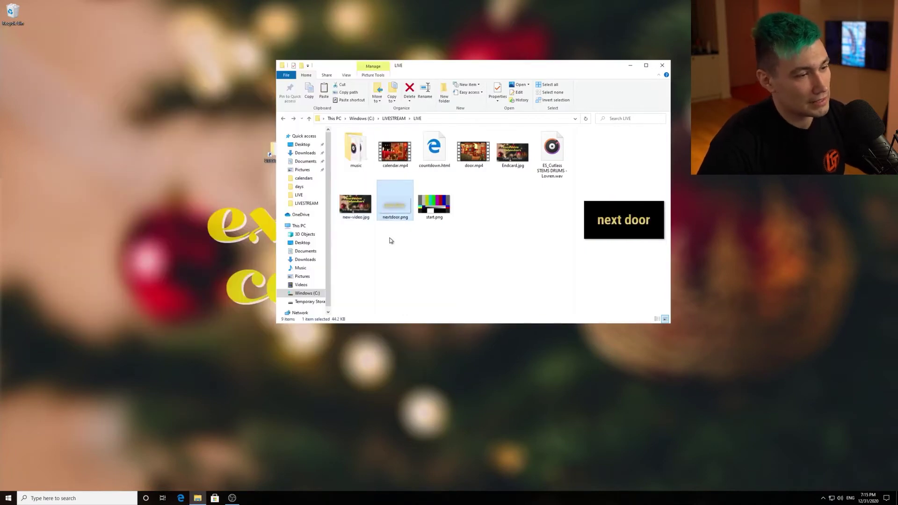
double_click(400, 201)
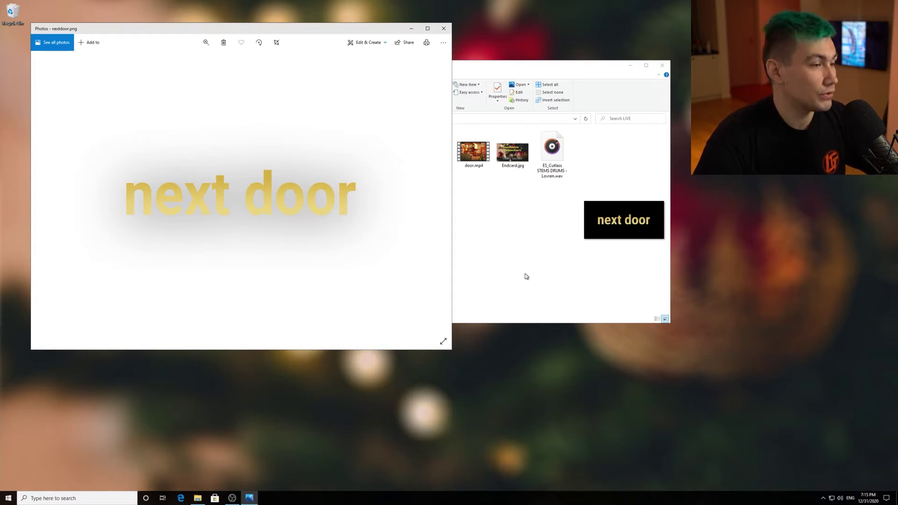
click(443, 28)
Select all the LIVE folder's files, return to the LIVESTREAM folder, and switch to OBS to select the New Video Reminder scene
drag(373, 261, 559, 133)
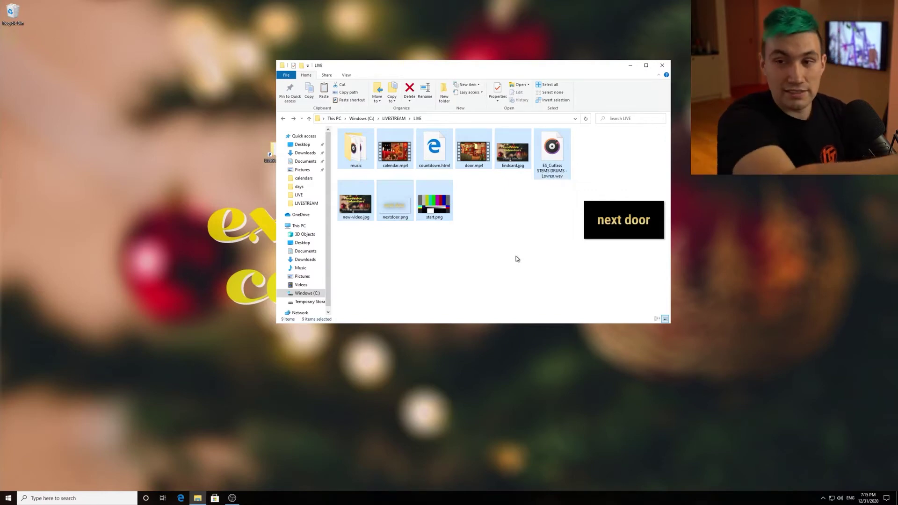
key(BackSpace)
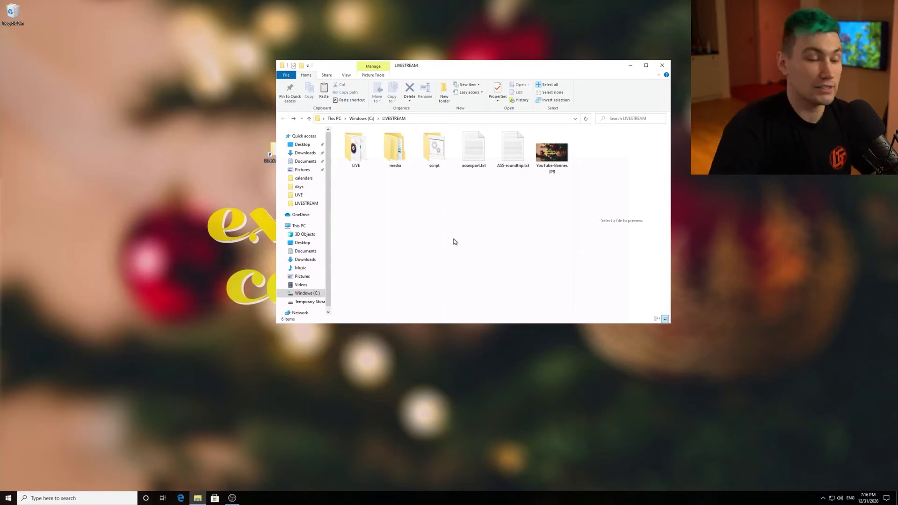
click(233, 498)
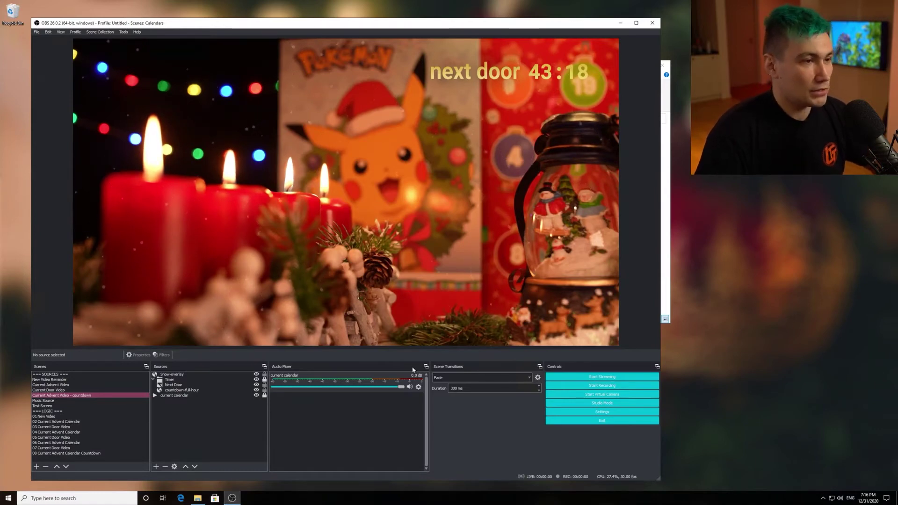
click(67, 380)
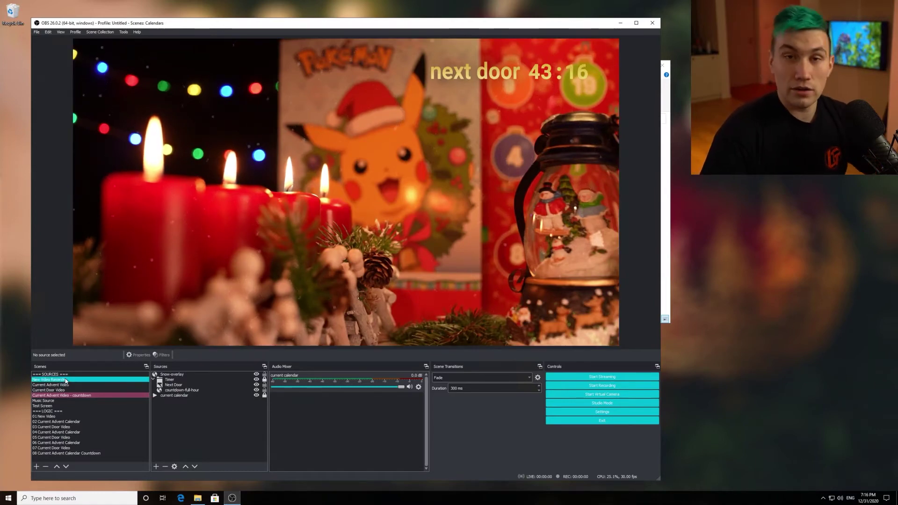
Go through the source scenes from the SOURCES heading via Current Advent Video and Test Screen to the LOGIC heading
click(64, 376)
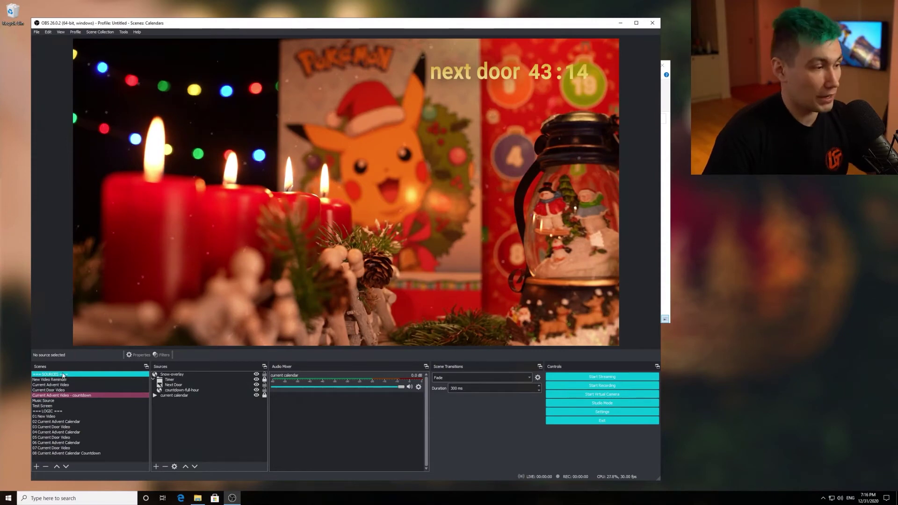
click(61, 385)
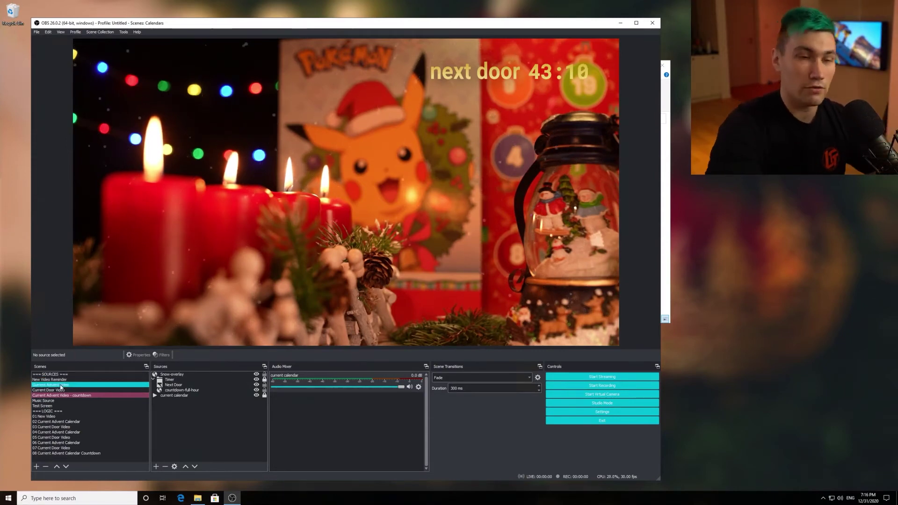
click(62, 406)
click(62, 412)
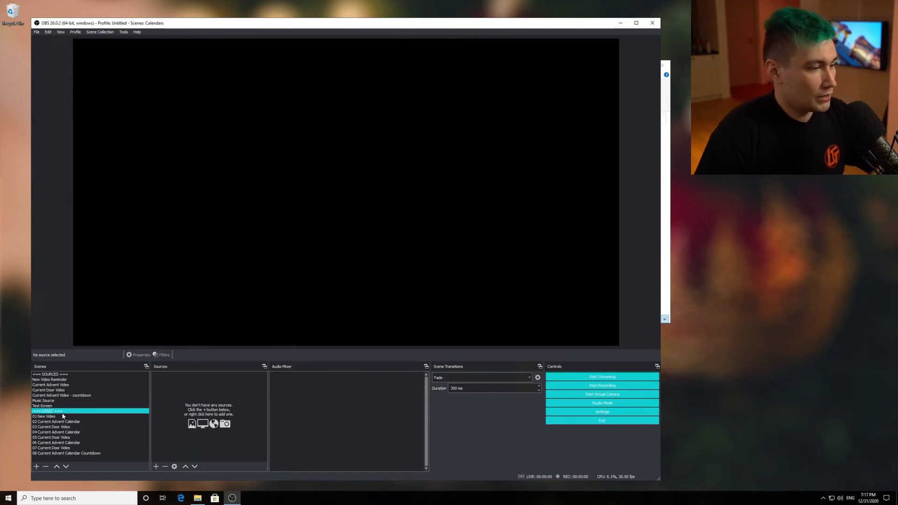
Preview the numbered logic scenes in order from 01 New Video to 08 Current Advent Calendar Countdown, and return to 01 New Video
click(63, 416)
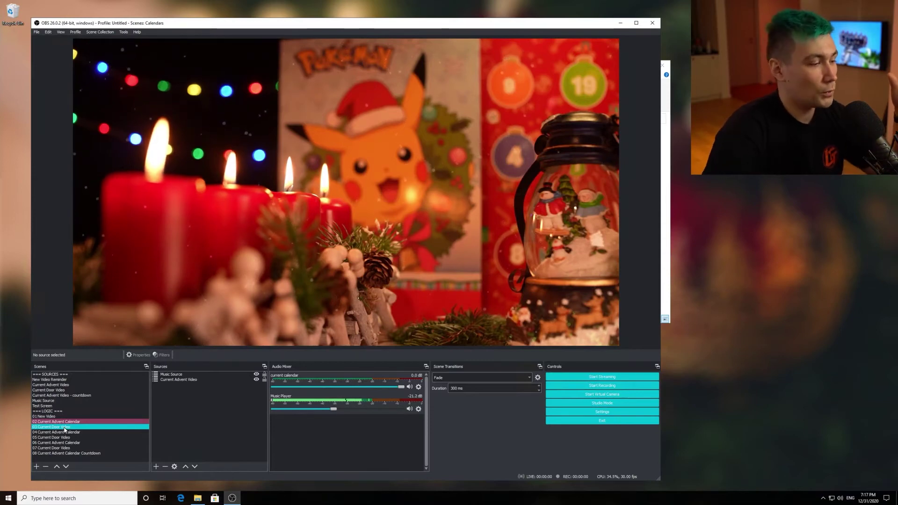
click(65, 427)
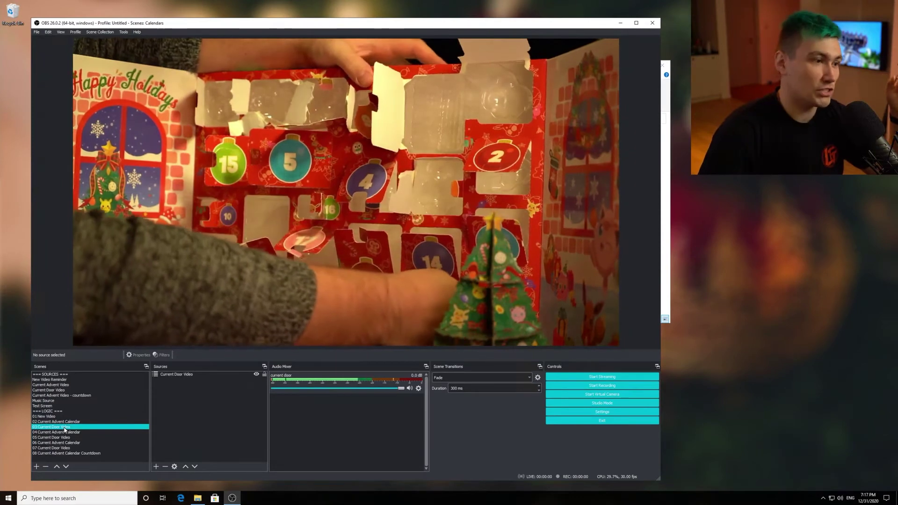
click(66, 432)
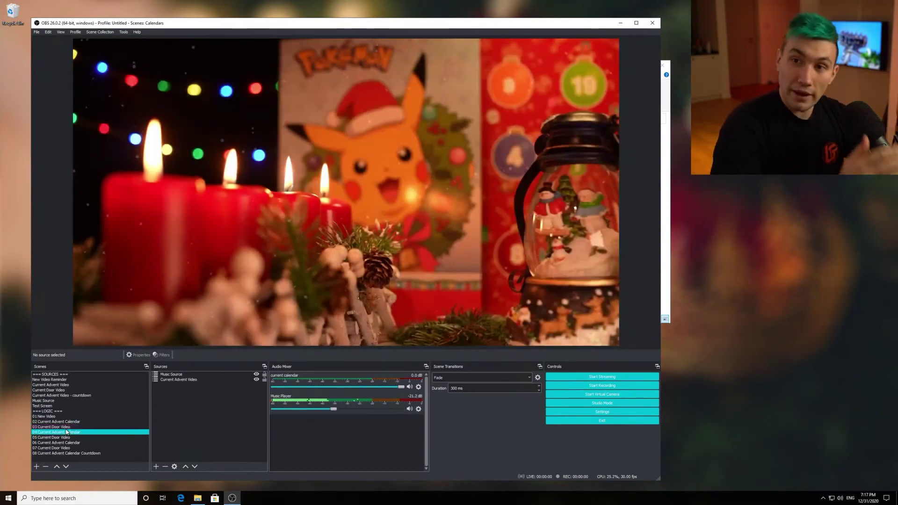
key(Up)
click(71, 438)
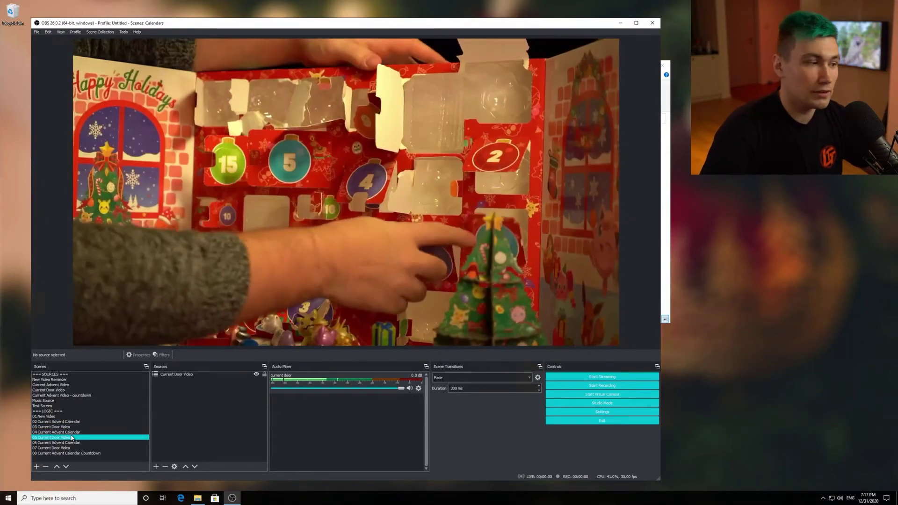
click(70, 443)
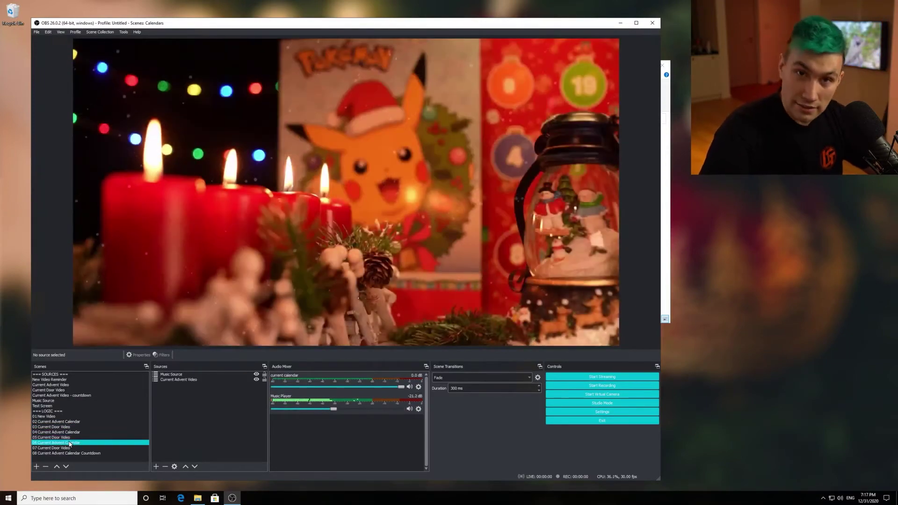
click(70, 448)
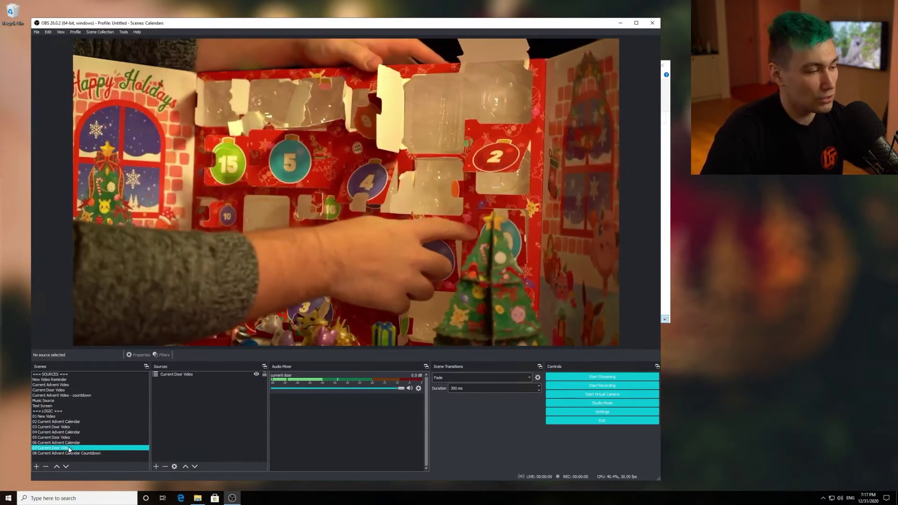
click(69, 453)
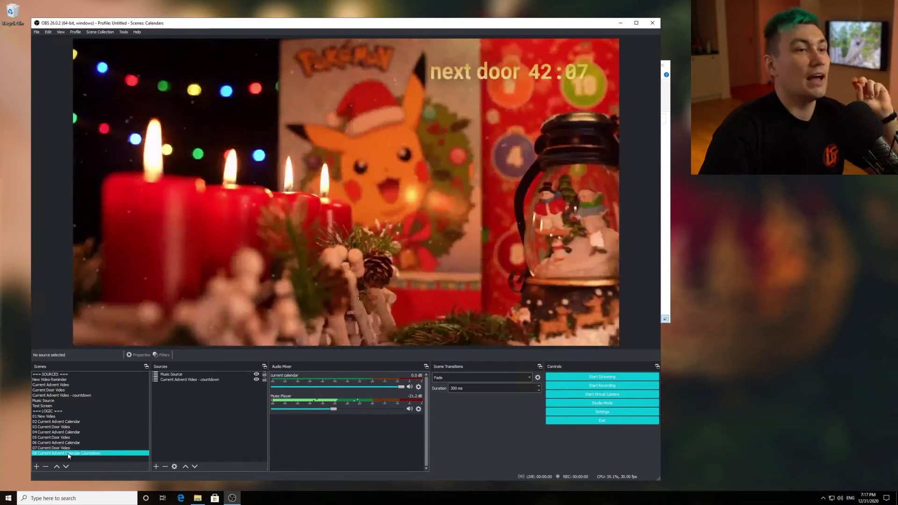
click(567, 86)
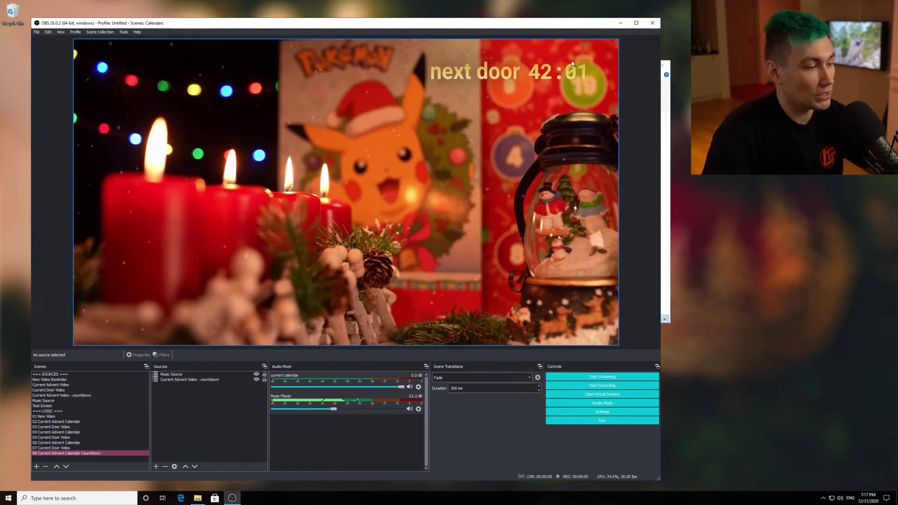
click(62, 417)
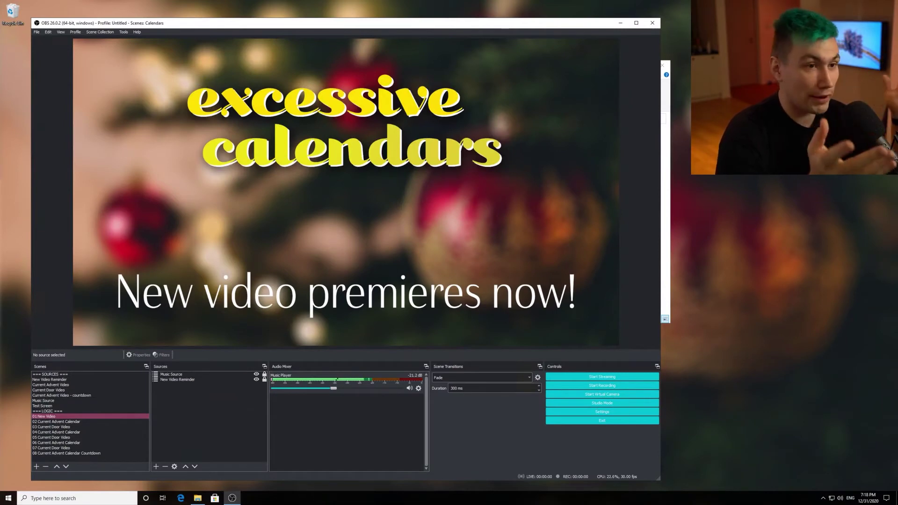
Open the Advanced Scene Switcher, show its scene sequence rules, and reposition the window over the preview
click(161, 3)
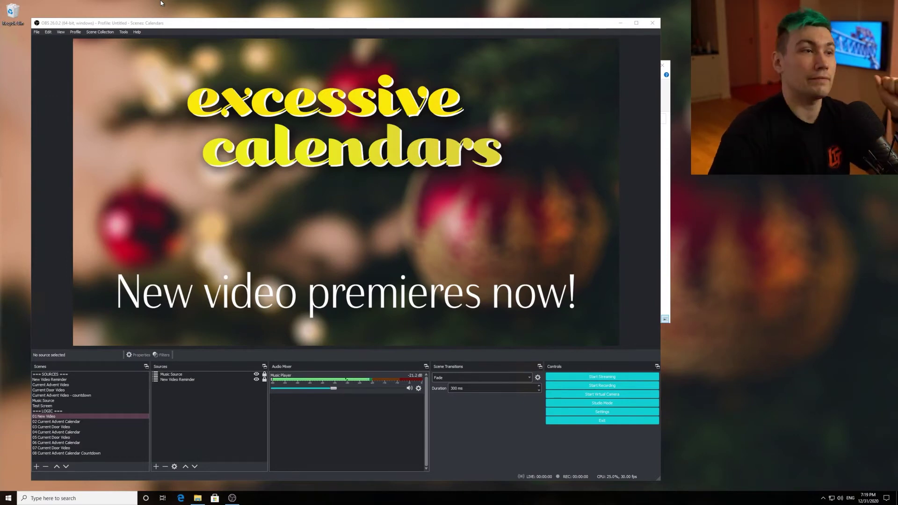
click(124, 32)
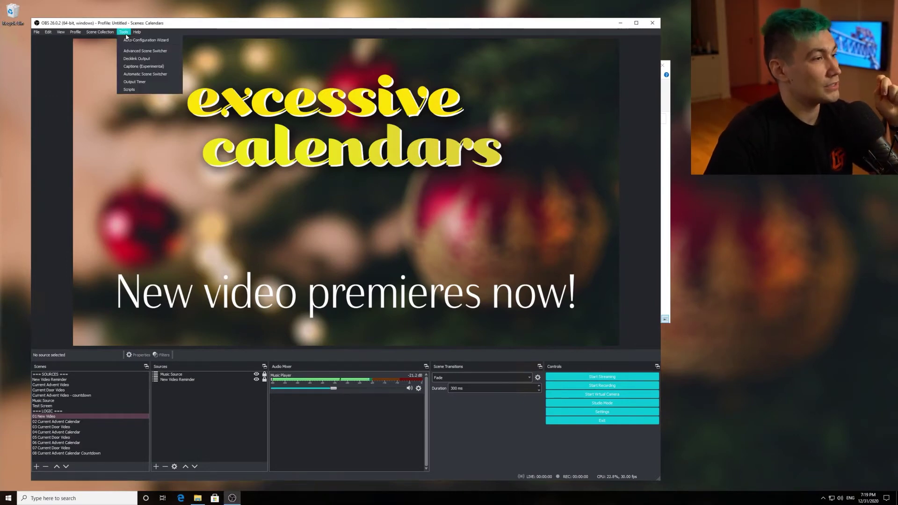
click(138, 51)
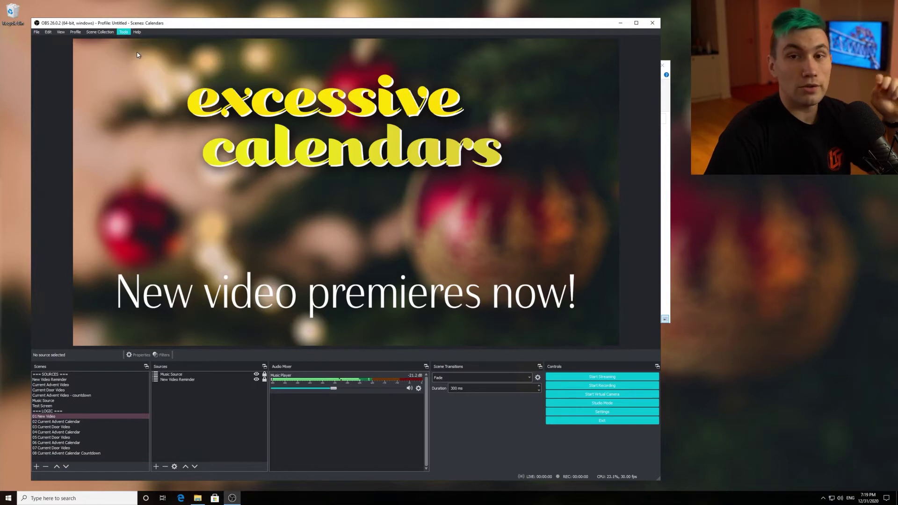
drag(362, 145, 425, 88)
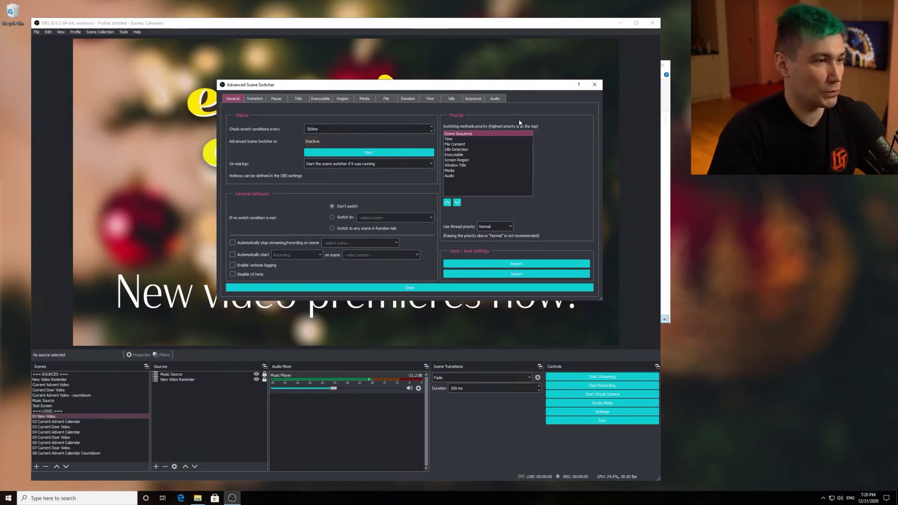
click(472, 100)
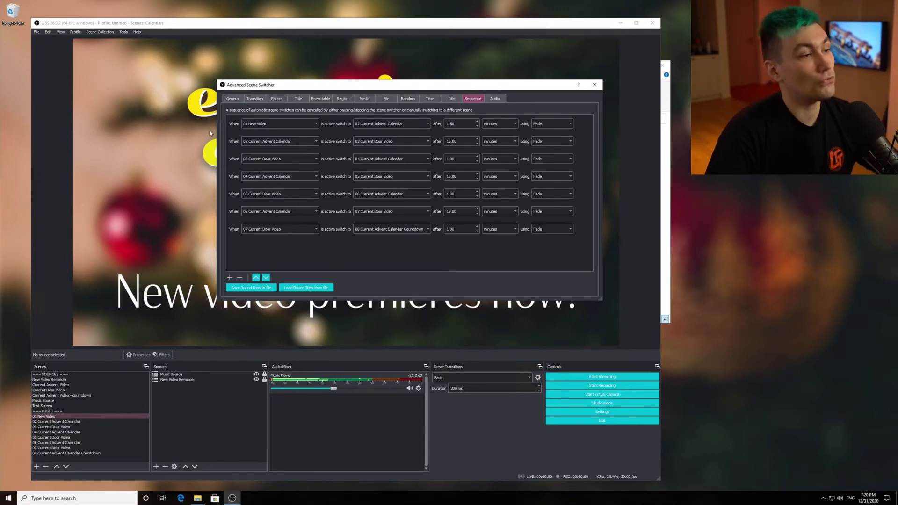
click(233, 126)
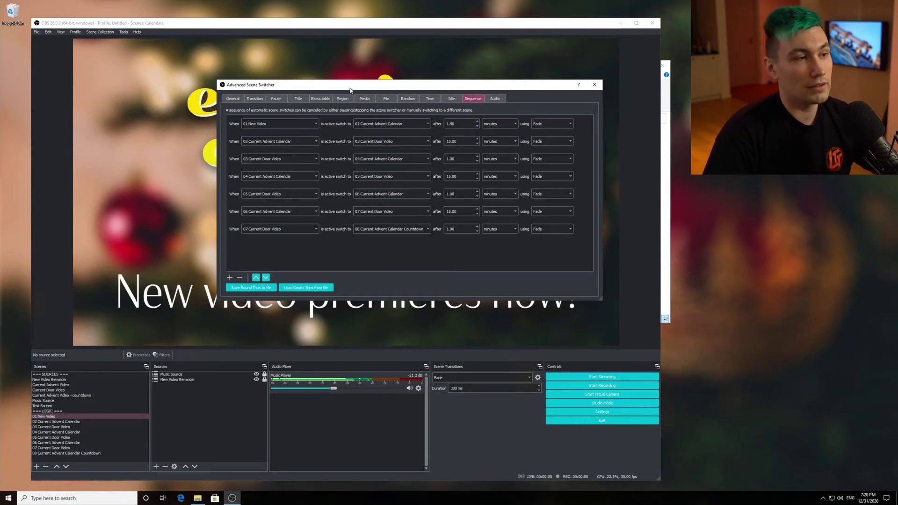
drag(328, 85, 307, 81)
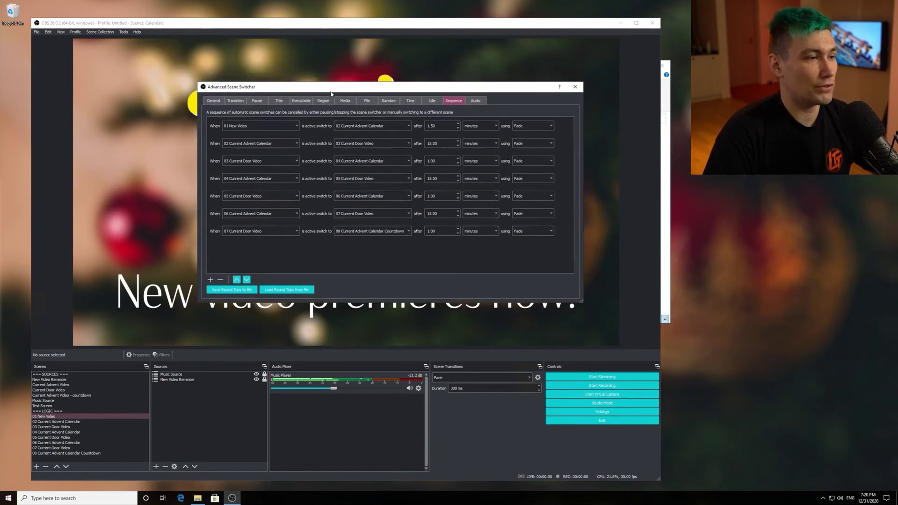
Examine the sequence rules that switch from 01 New Video to 02 Current Advent Calendar and on to 03 Current Door Video
click(310, 130)
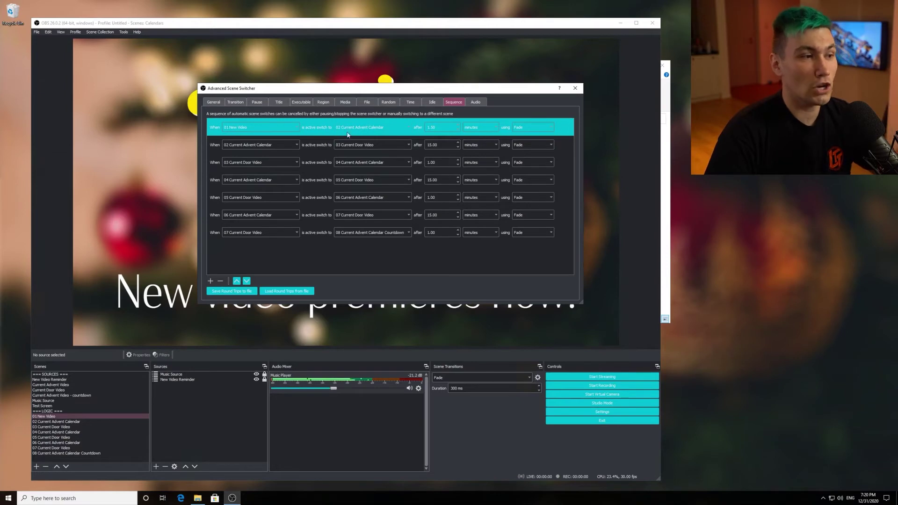
click(385, 145)
click(384, 131)
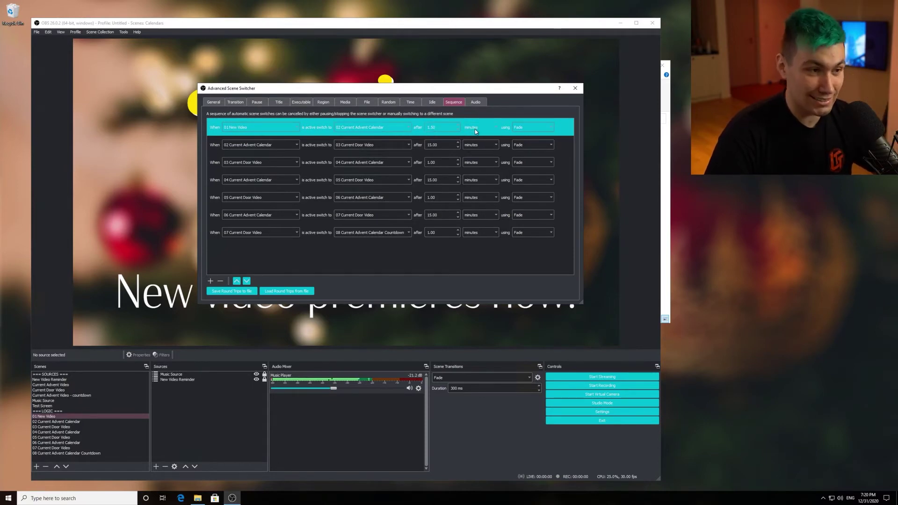
drag(473, 86, 502, 71)
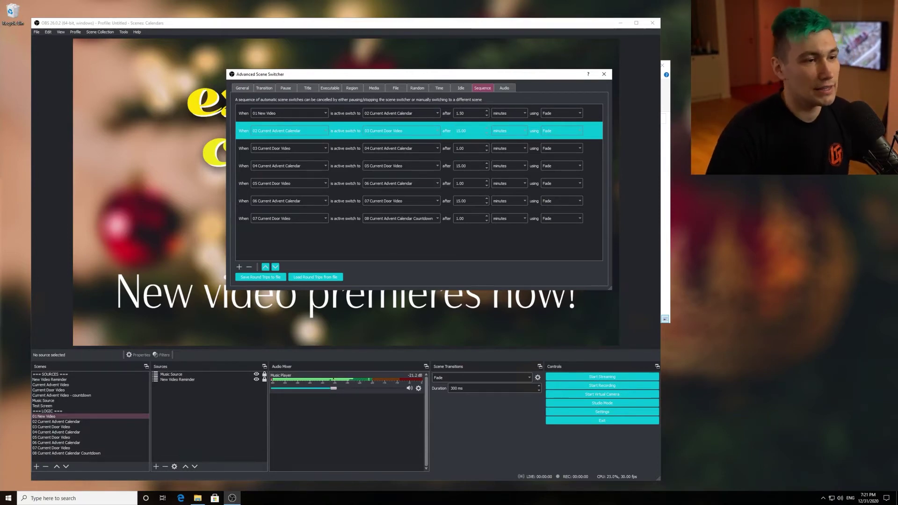
Examine the remaining sequence rules one by one, from 03 Current Door Video to the switch to 08 Current Advent Calendar Countdown
click(257, 148)
click(256, 167)
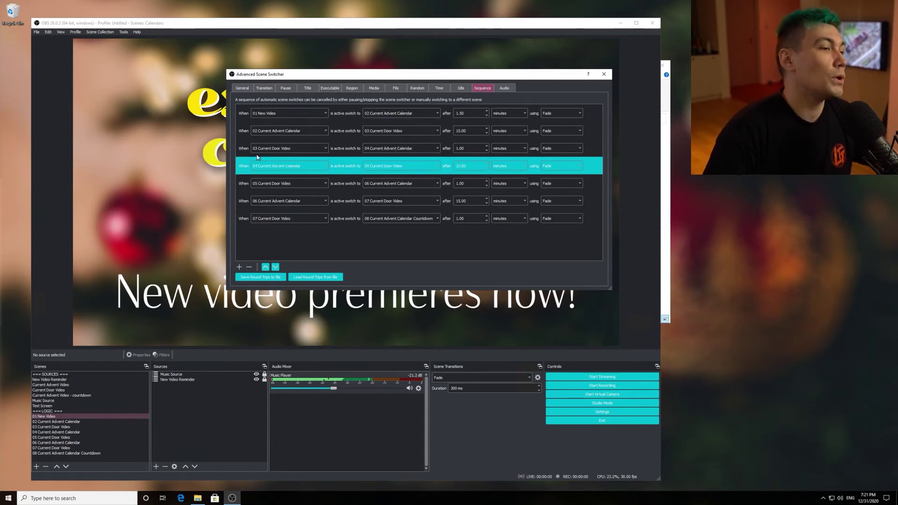
click(256, 154)
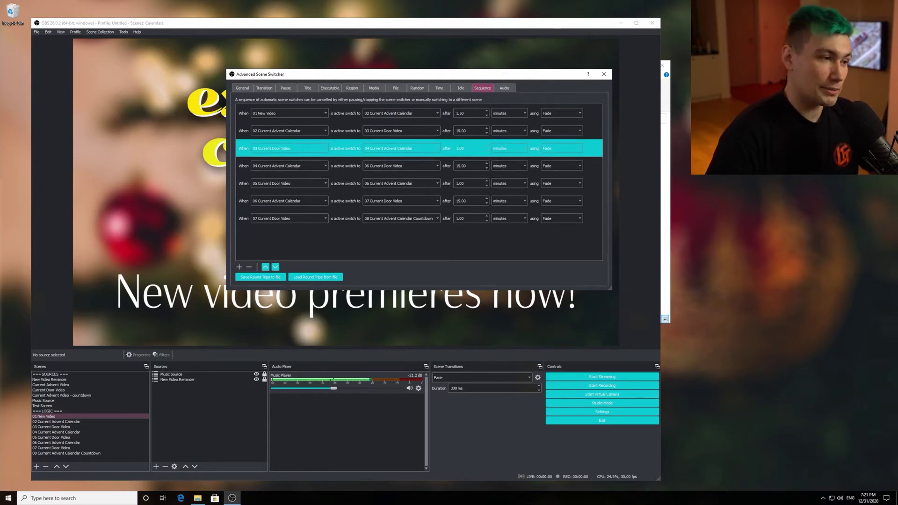
drag(330, 149, 334, 173)
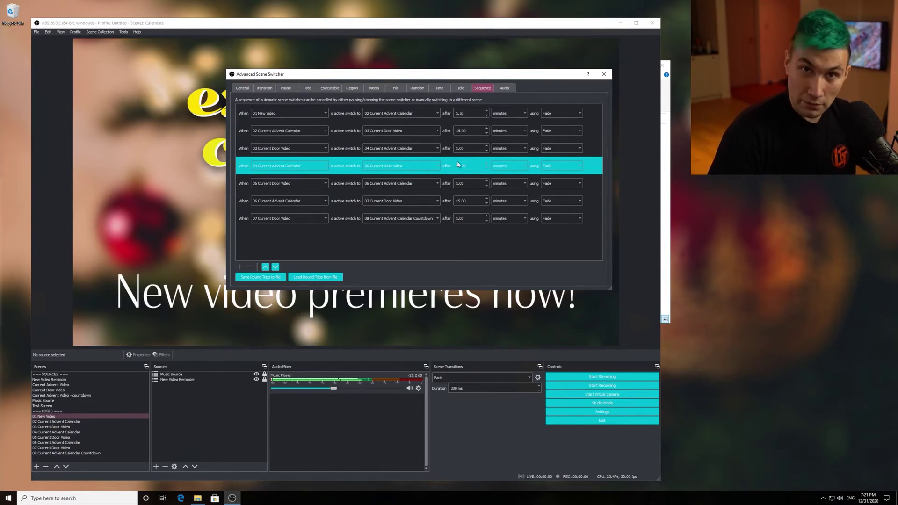
click(337, 188)
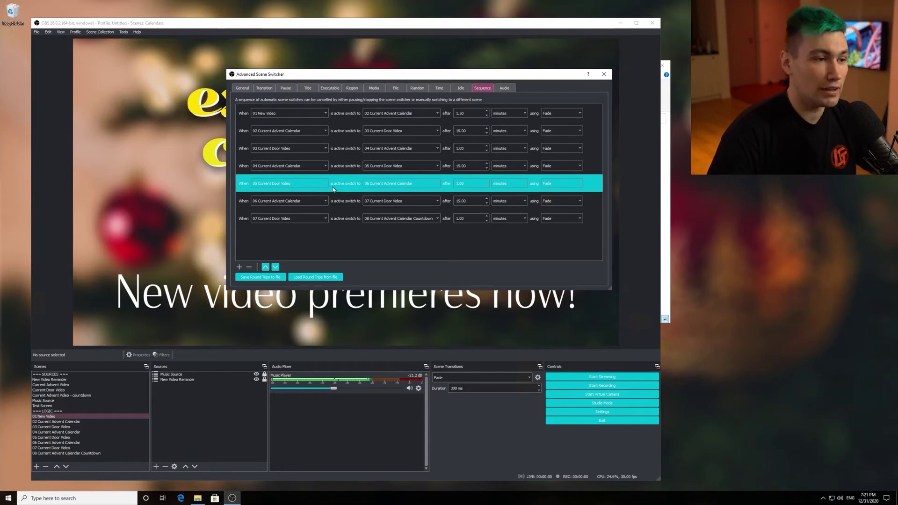
click(485, 171)
click(410, 203)
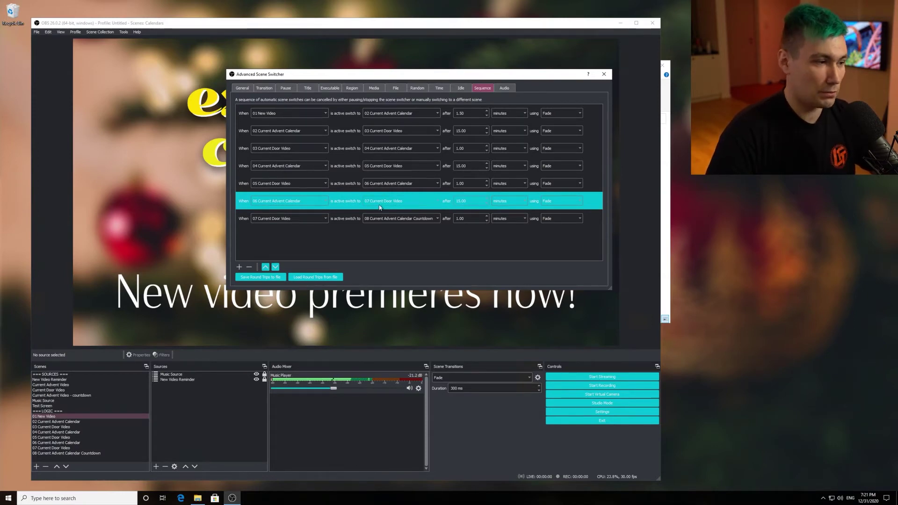
click(337, 223)
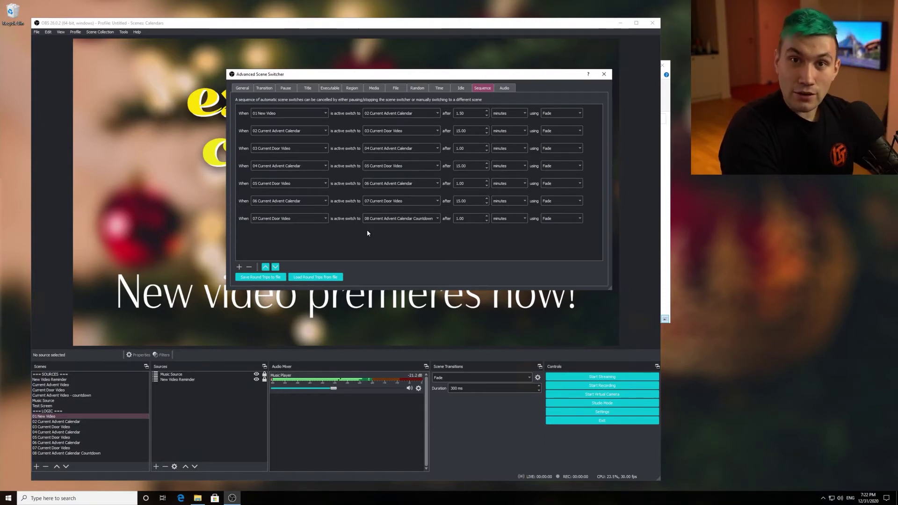
Examine the time-based rule that switches to 01 New Video at 23:59:59 and the sequence rule starting from that scene
click(442, 88)
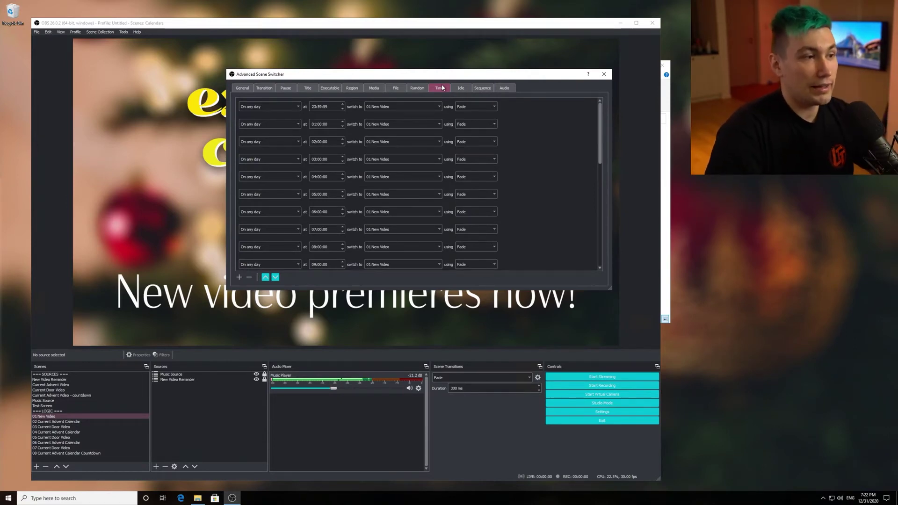
click(347, 107)
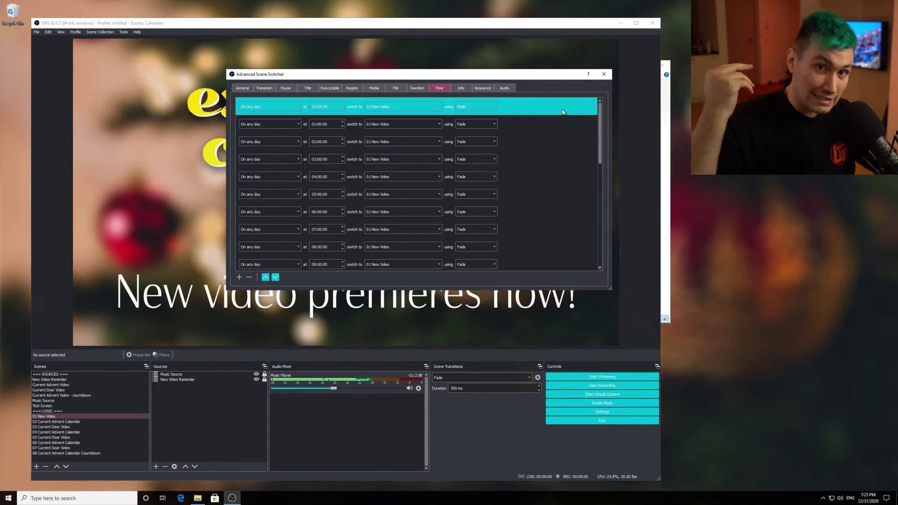
click(482, 88)
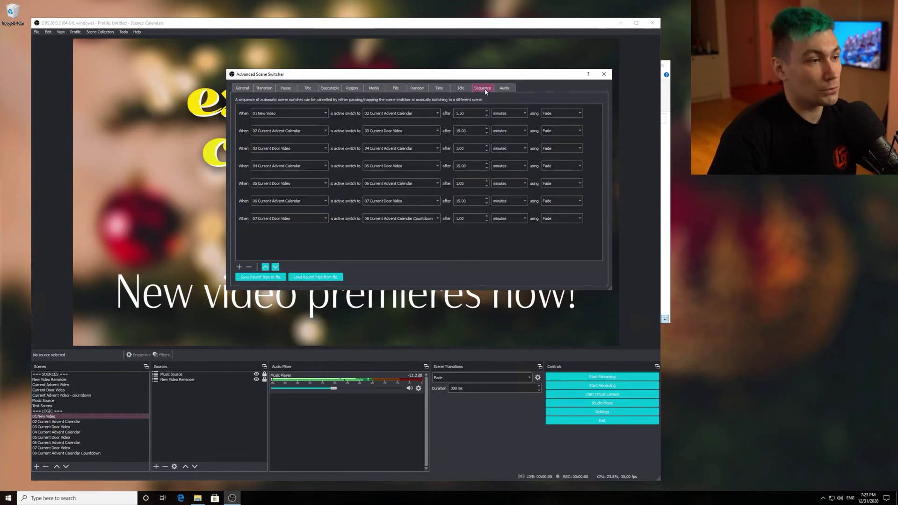
click(281, 113)
click(269, 131)
click(258, 111)
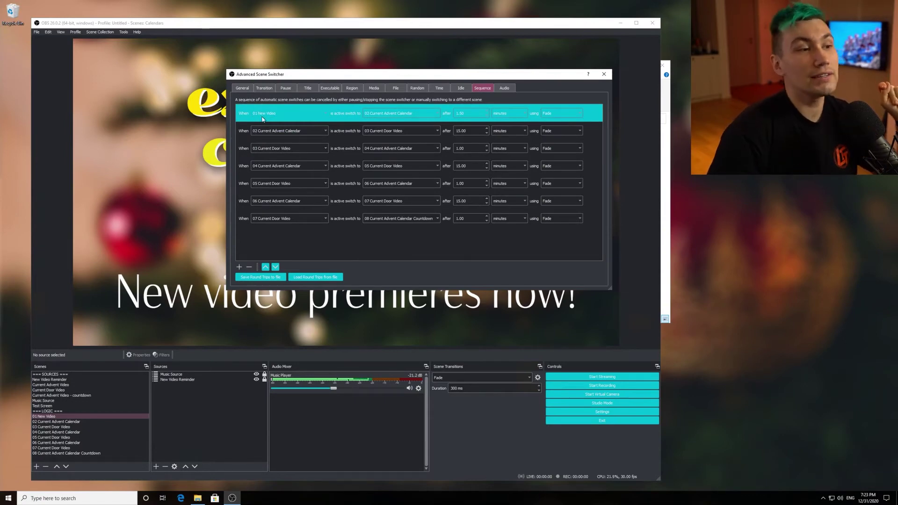
Review the time-based switching rules again and close the Advanced Scene Switcher
click(443, 89)
click(447, 100)
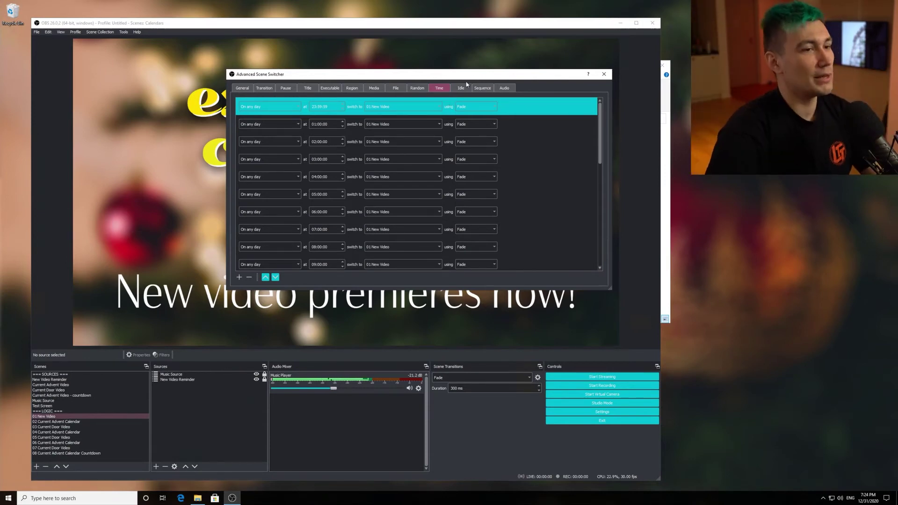
click(602, 74)
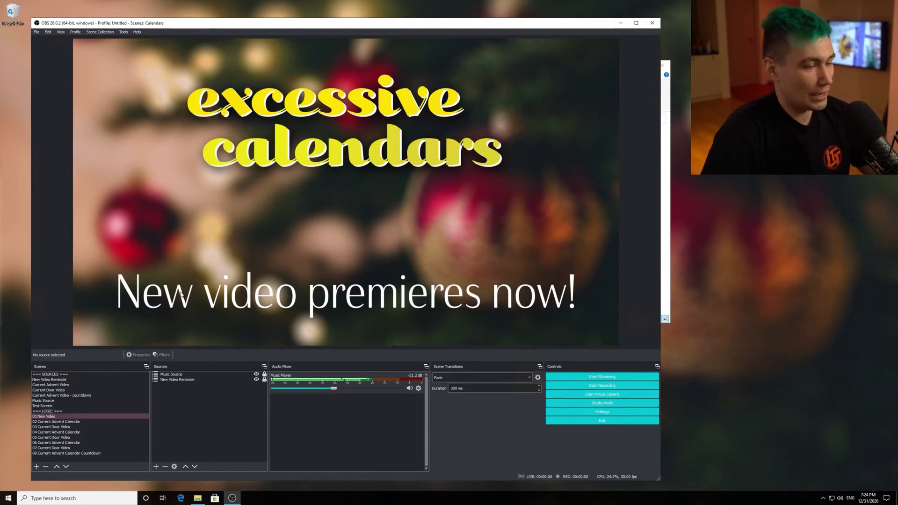
Preview the logic scenes 05 Current Door Video and 08 Current Advent Calendar Countdown, ending on 02 Current Advent Calendar
click(80, 438)
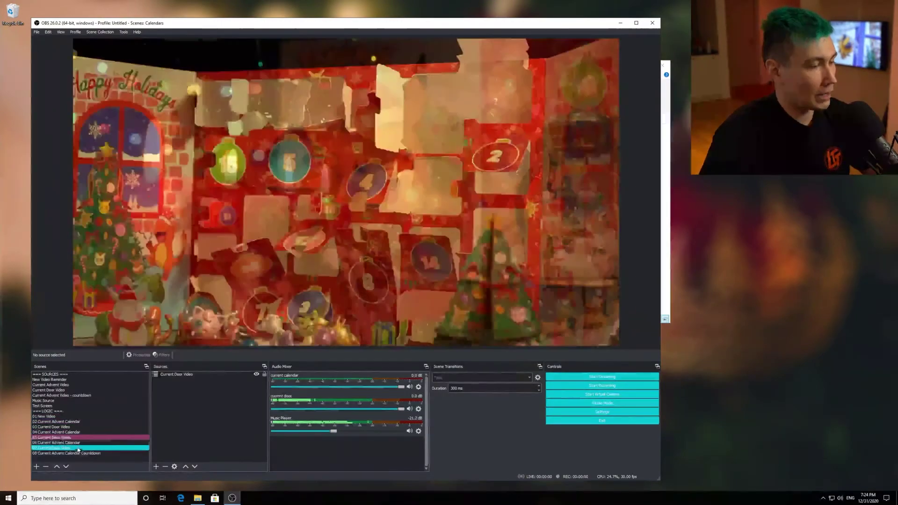
click(77, 454)
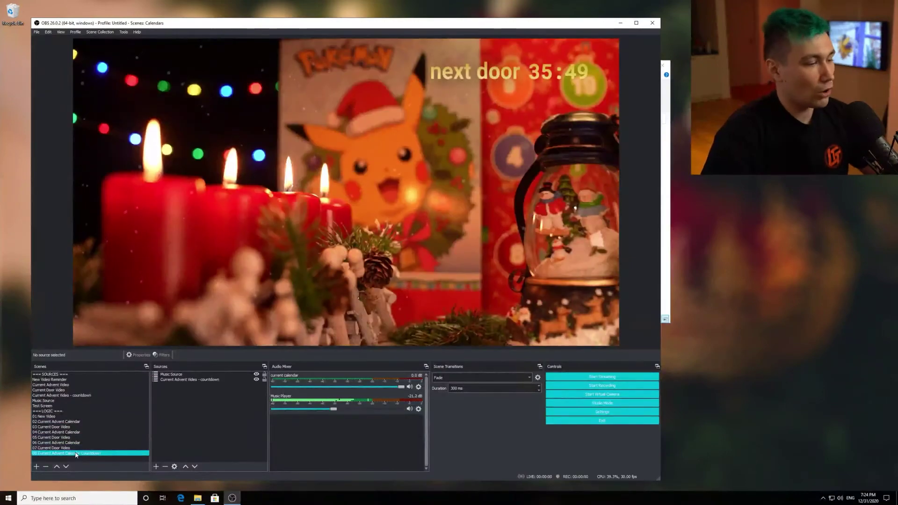
click(74, 418)
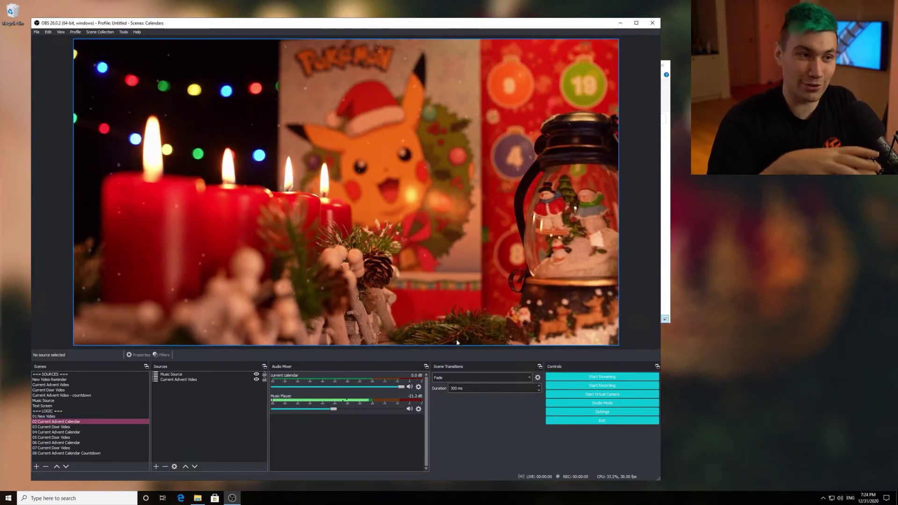
Switch to File Explorer, open the LIVE folder, and point out calendar.mp4 and door.mp4 by selecting them together
click(669, 259)
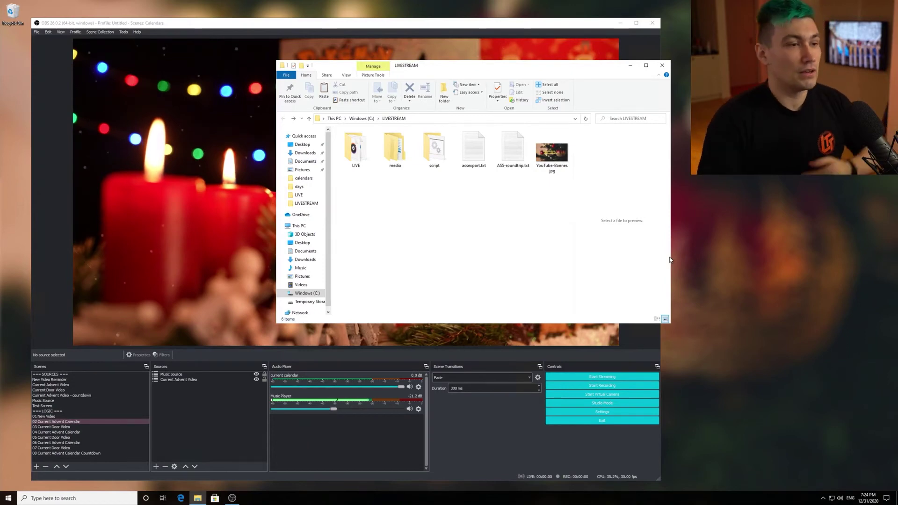
double_click(355, 150)
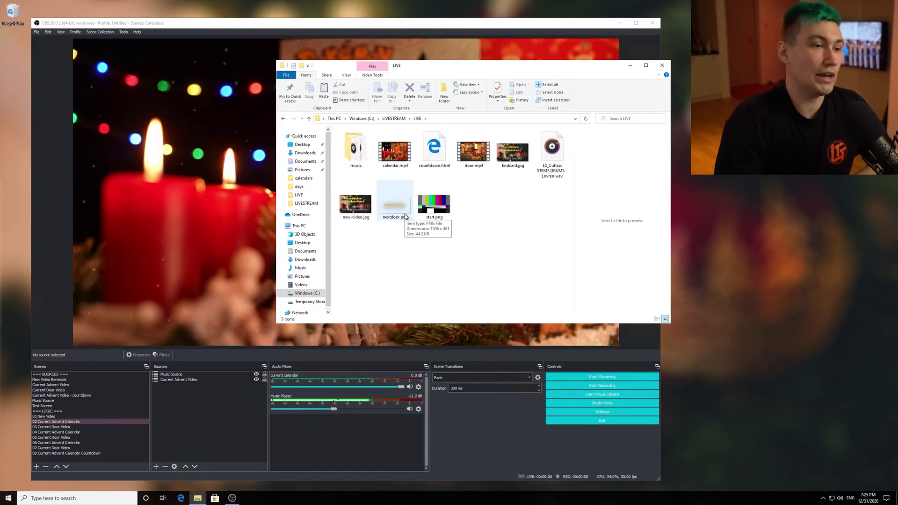
click(394, 145)
click(473, 151)
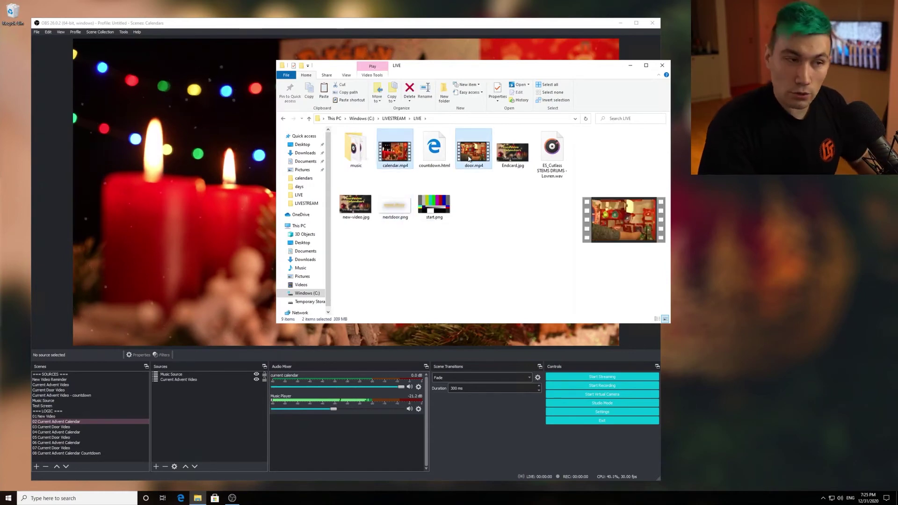
click(476, 198)
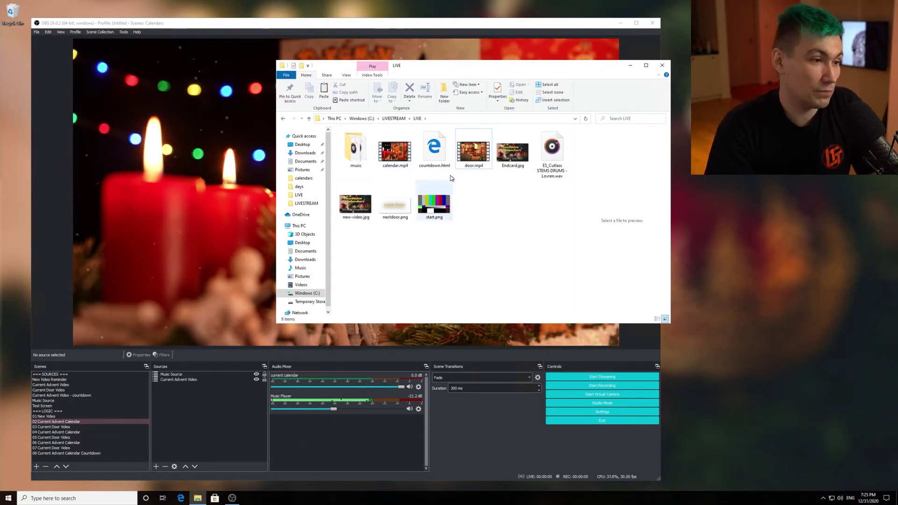
Switch to OBS, show the Current Advent Video scene, and check which file the current calendar source plays
click(96, 385)
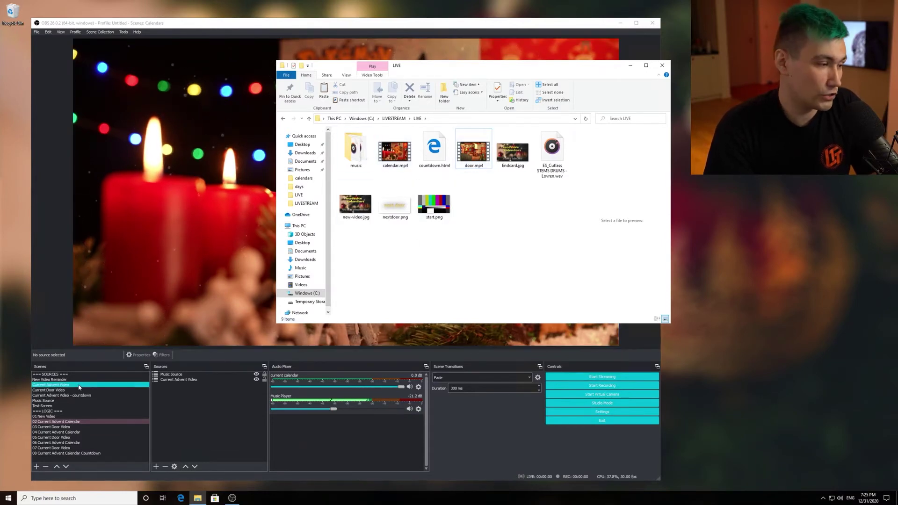
click(80, 385)
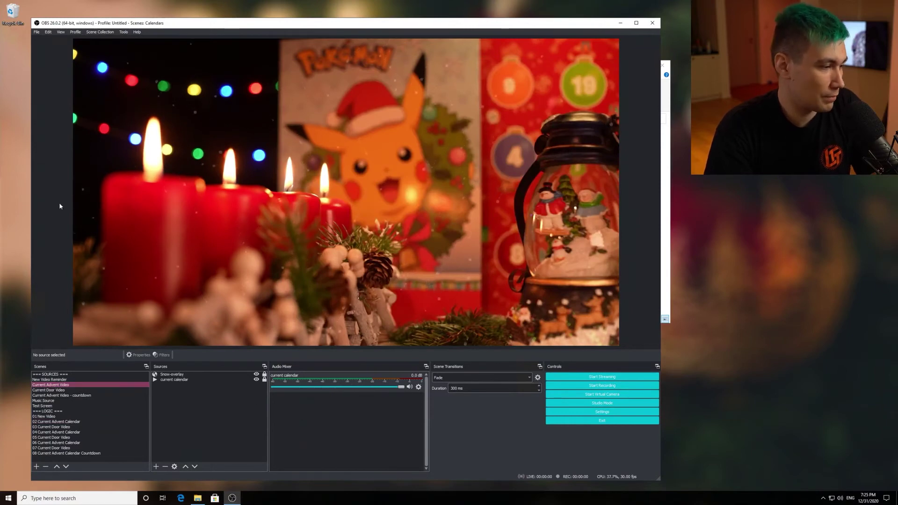
double_click(181, 380)
click(287, 320)
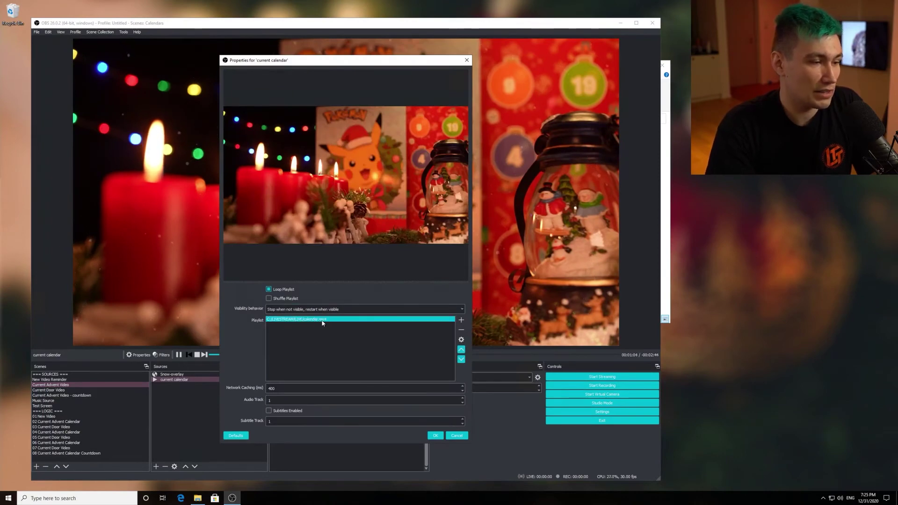
key(Escape)
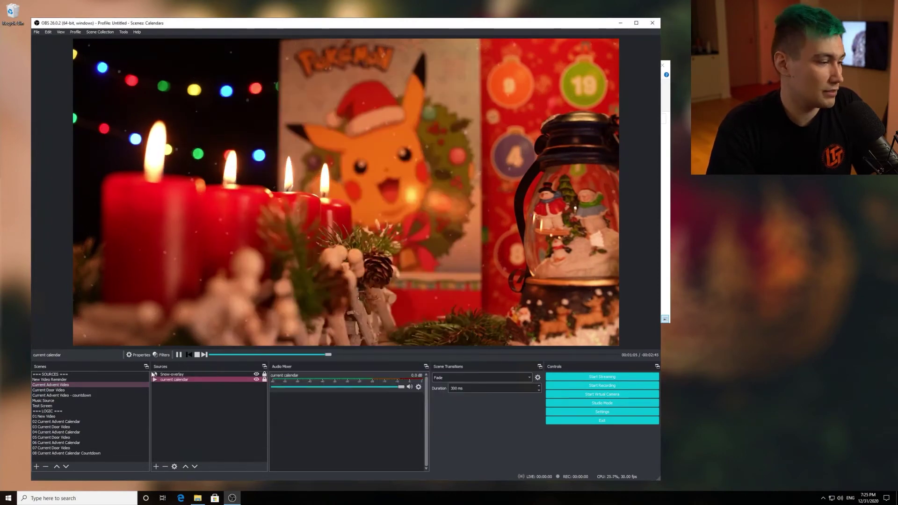
Check the playlist file of the current door source in the Current Door Video scene, and show the New Video Reminder scene
click(52, 390)
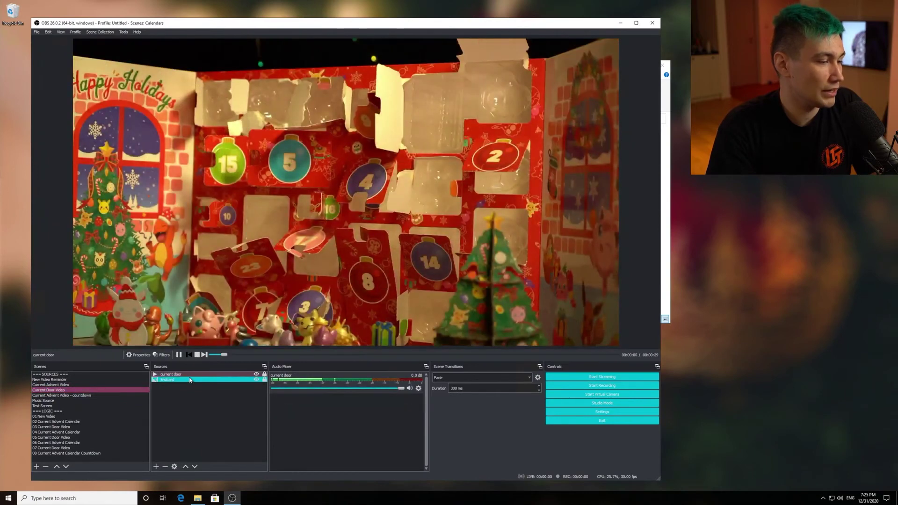
double_click(187, 374)
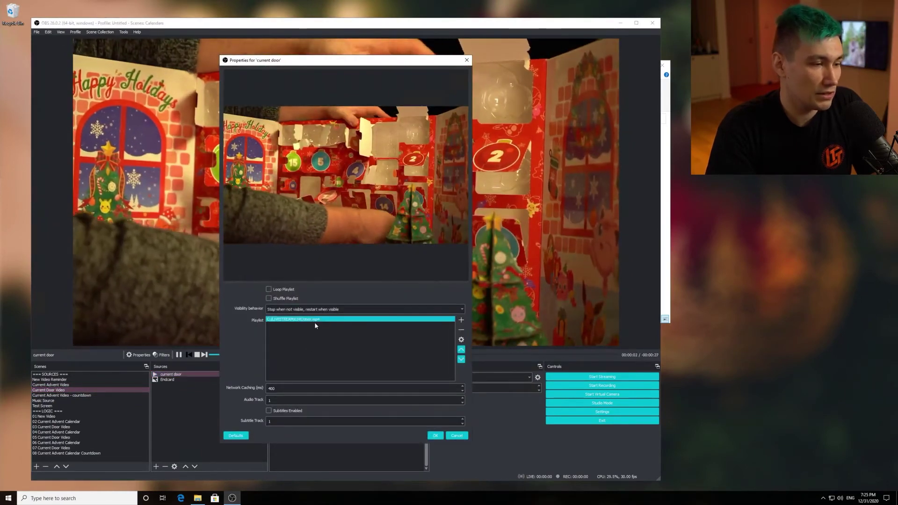
key(Escape)
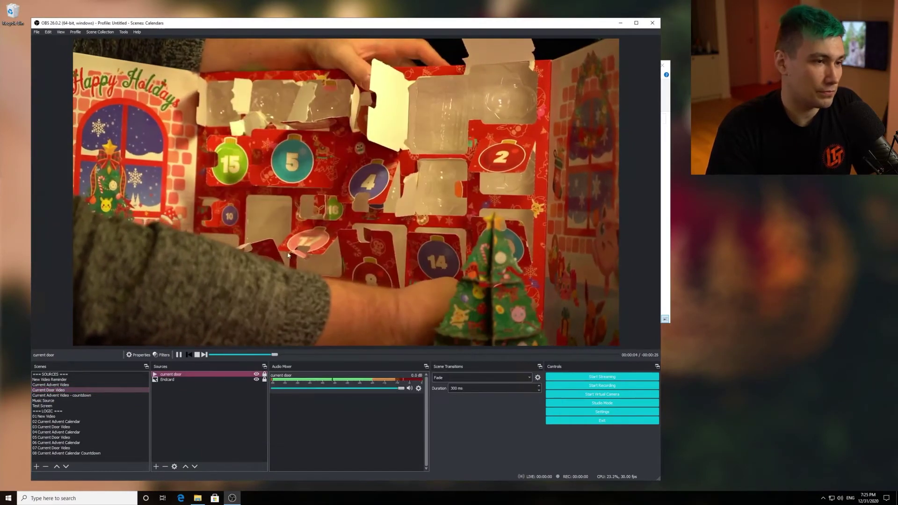
key(Up)
key(Up)
key(Up)
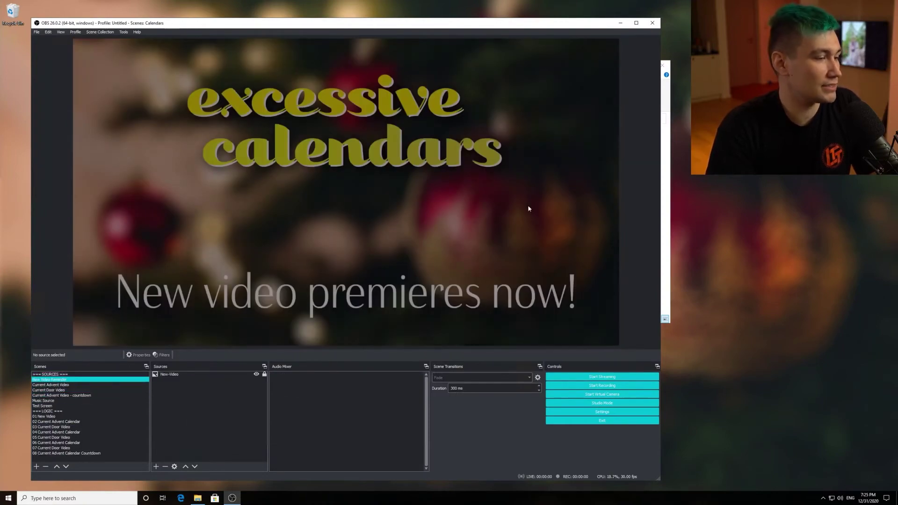
Switch to File Explorer and open operation.cmd from the LIVESTREAM script folder in Notepad++
click(661, 212)
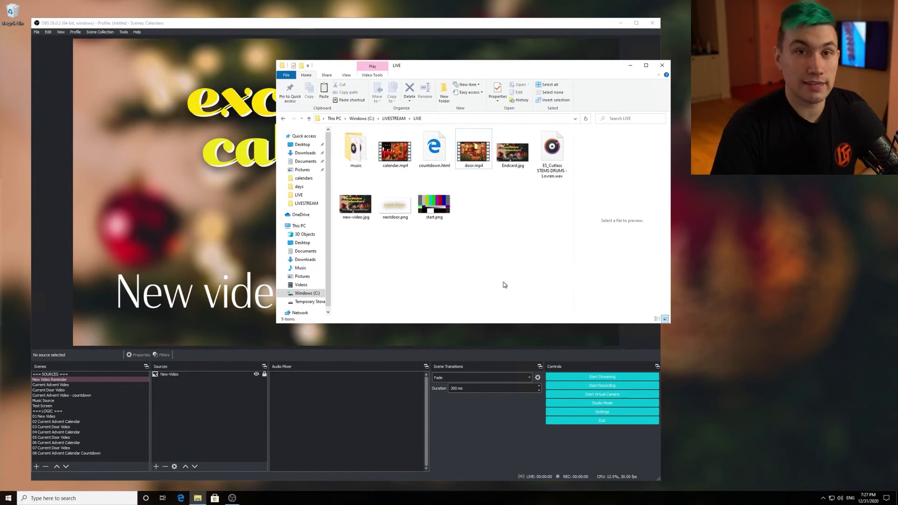
key(alt+Left)
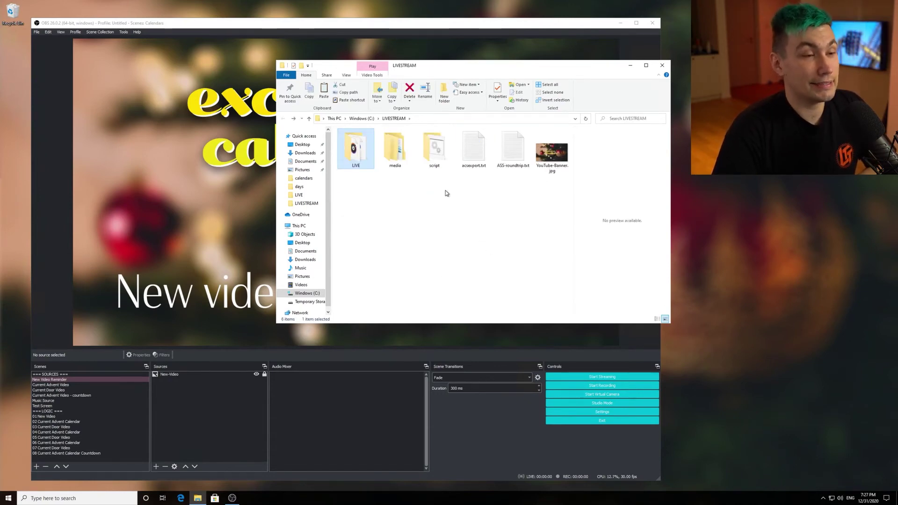
click(447, 161)
double_click(447, 162)
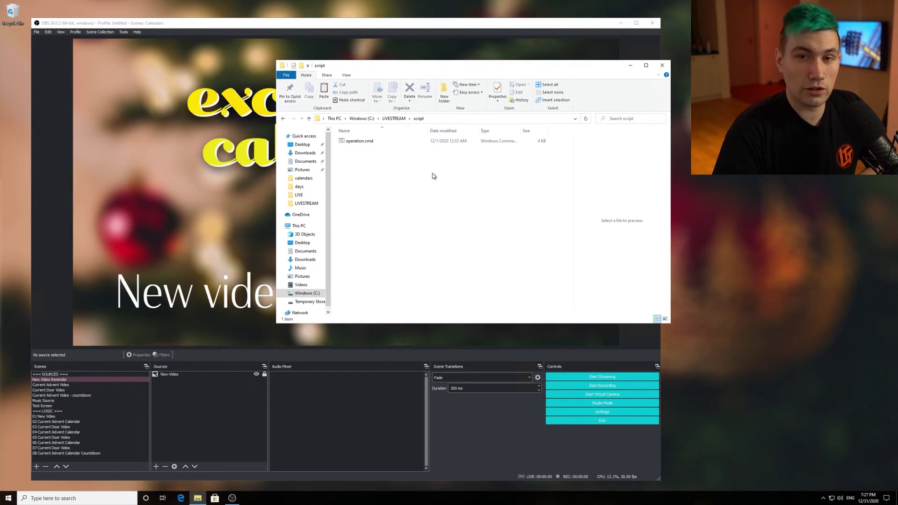
click(359, 142)
right_click(359, 142)
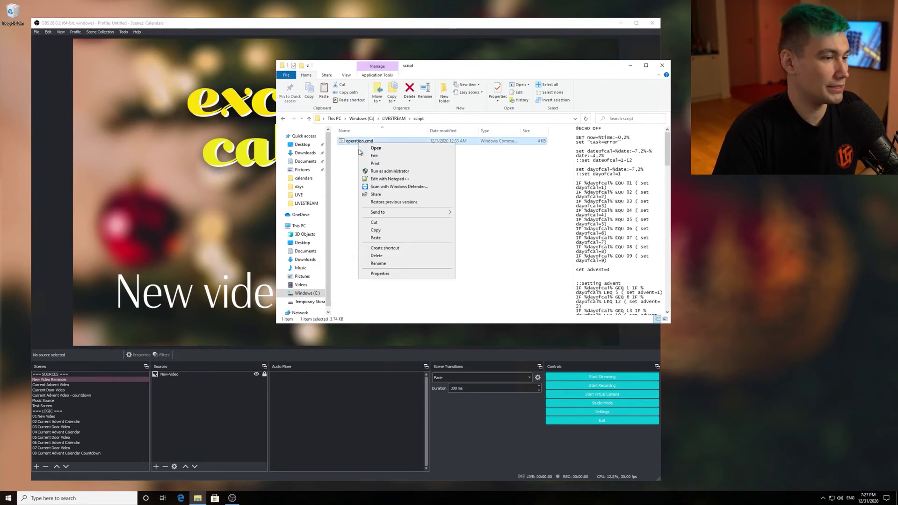
click(390, 179)
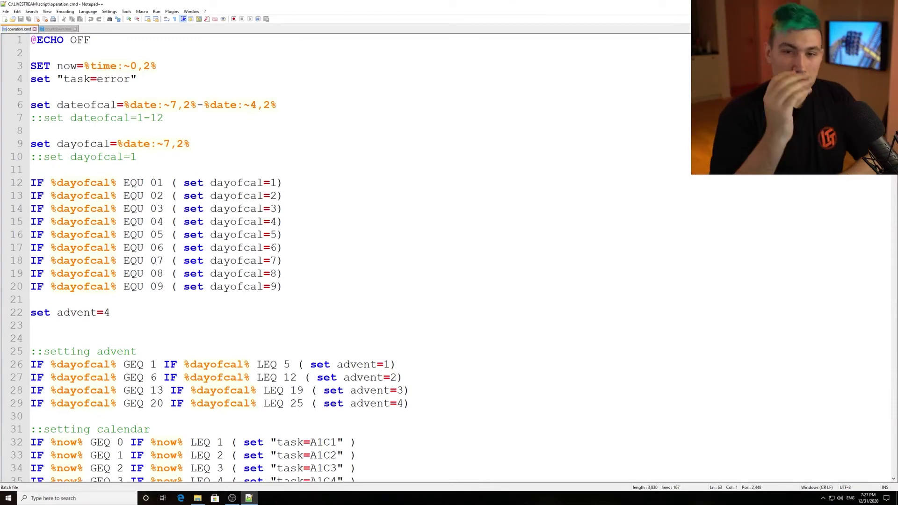
Look through the batch script from the date and advent variables to the copy commands and task labels
scroll(211, 257, down, 10)
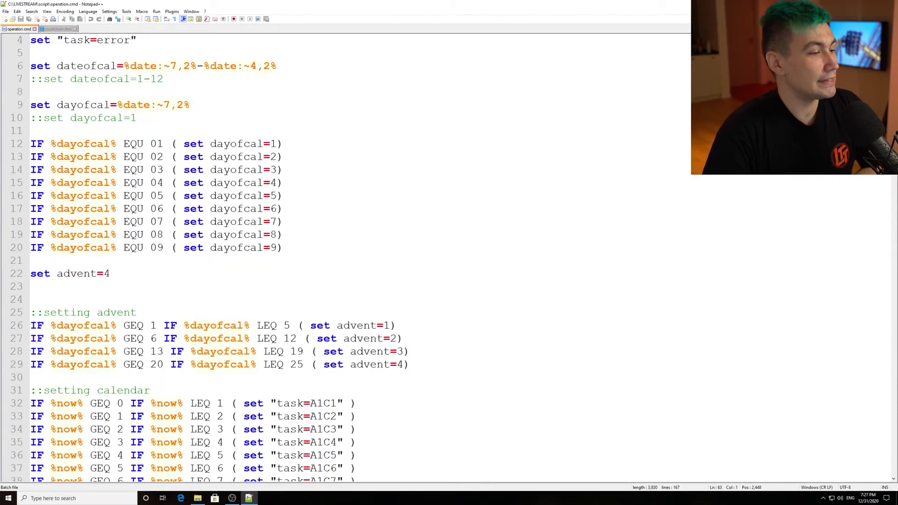
scroll(449, 258, down, 20)
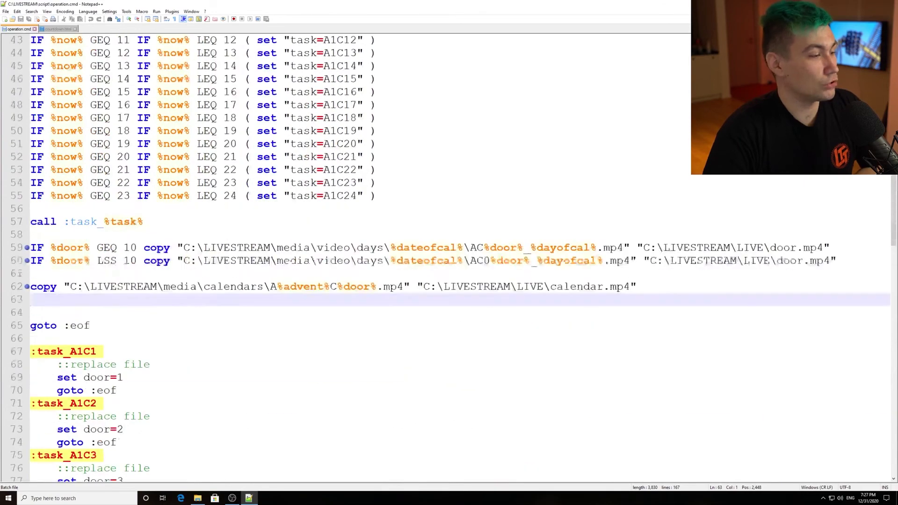
scroll(449, 257, up, 15)
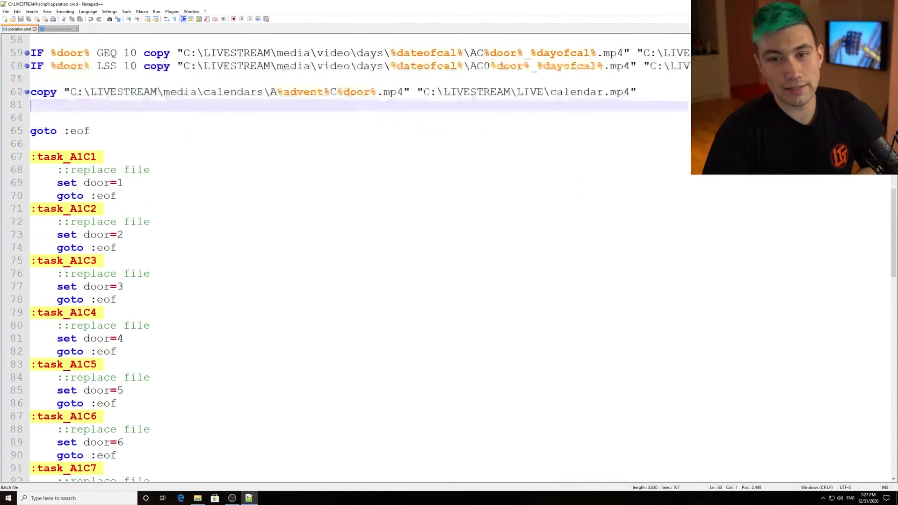
scroll(449, 257, up, 1)
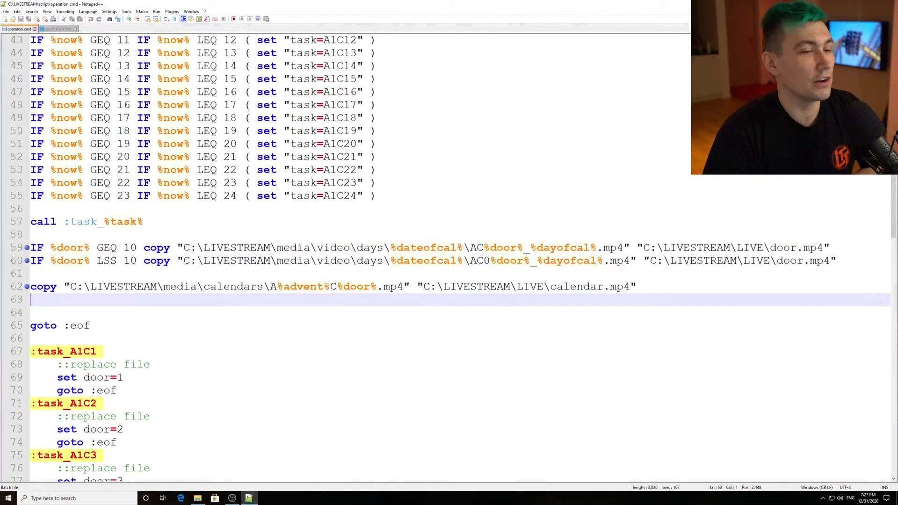
Highlight the door and calendar copy commands on lines 59 to 62 of the script
key(Left)
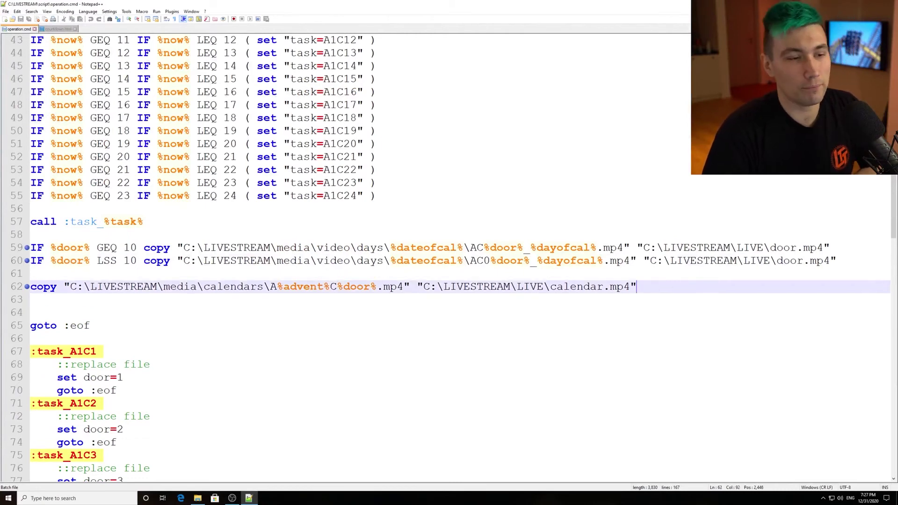
key(shift+Left)
key(shift+Left)
key(shift+Left)
key(shift+Left)
key(shift+Left)
key(shift+Left)
key(shift+Left)
key(shift+Left)
key(shift+Left)
key(shift+Down)
key(shift+Up)
key(shift+Up)
key(shift+Up)
key(shift+Up)
key(shift+Up)
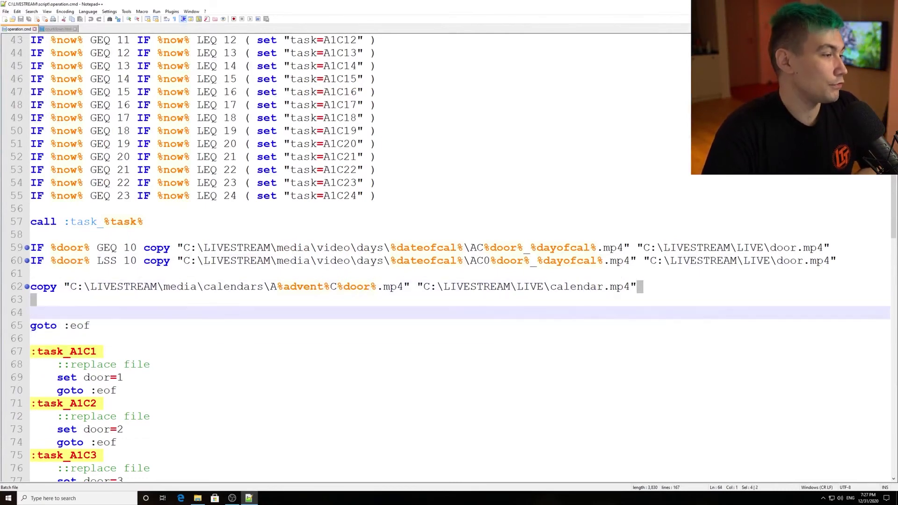
key(shift+Down)
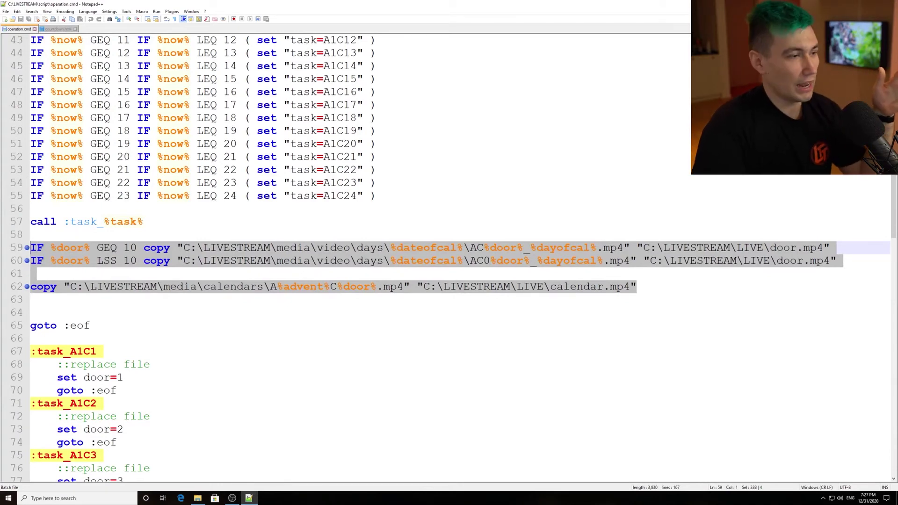
Point out the two conditional door video copy commands on lines 59 and 60, followed by the calendar copy command on line 62
click(163, 248)
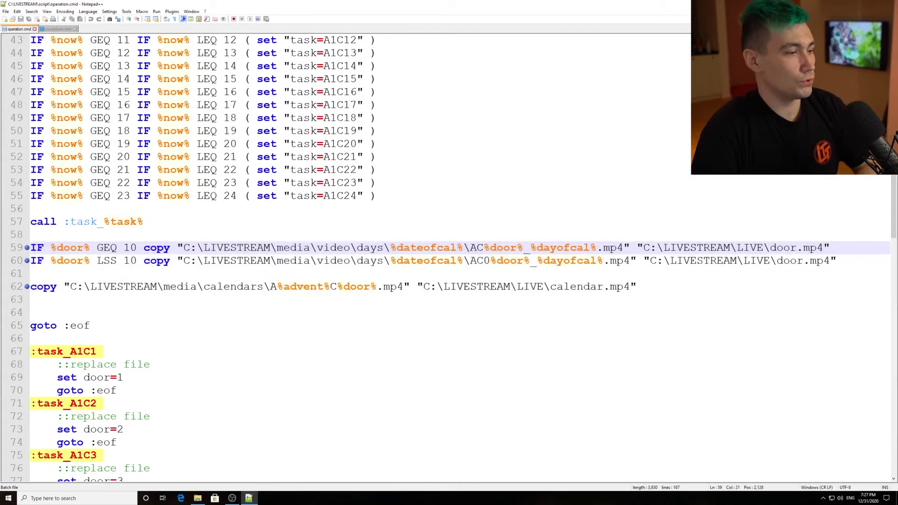
click(170, 260)
drag(31, 234, 150, 261)
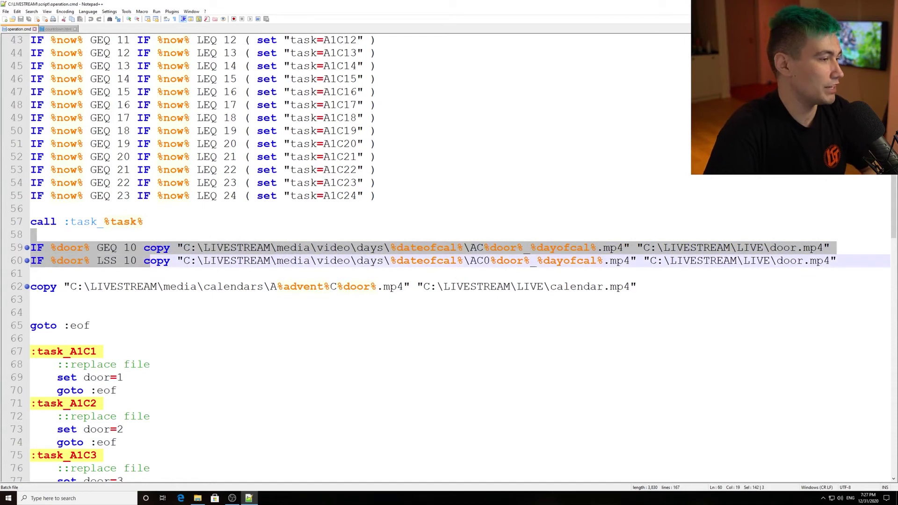
click(43, 287)
click(33, 312)
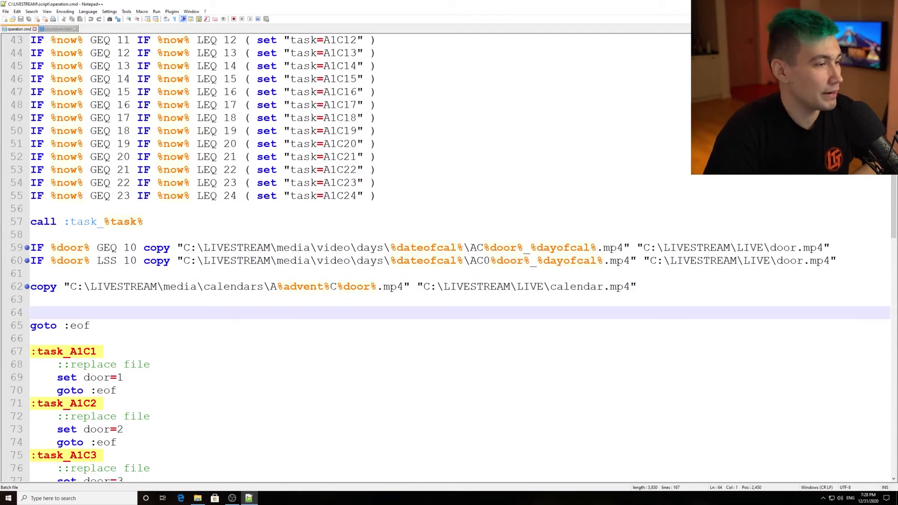
Examine the source path of the door copy command on line 60 and its door.mp4 destination in the LIVE folder
drag(51, 261, 678, 261)
key(Down)
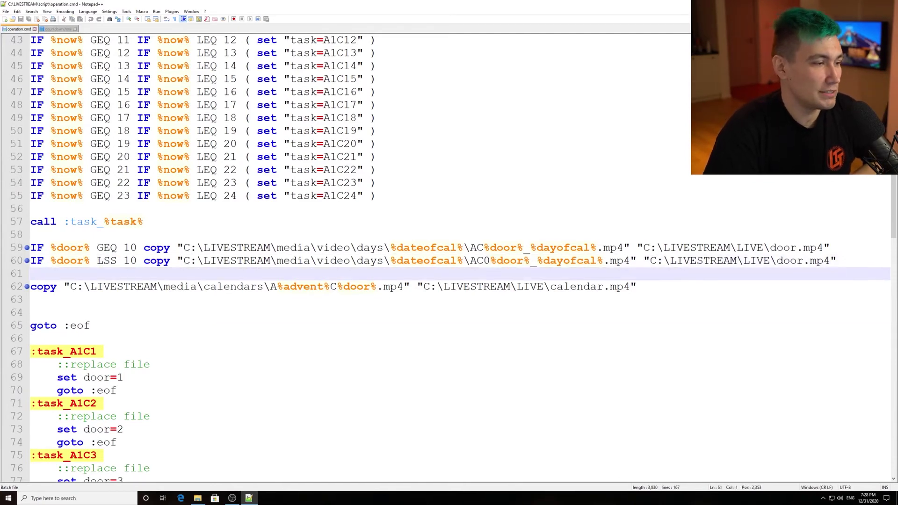
drag(184, 261, 624, 261)
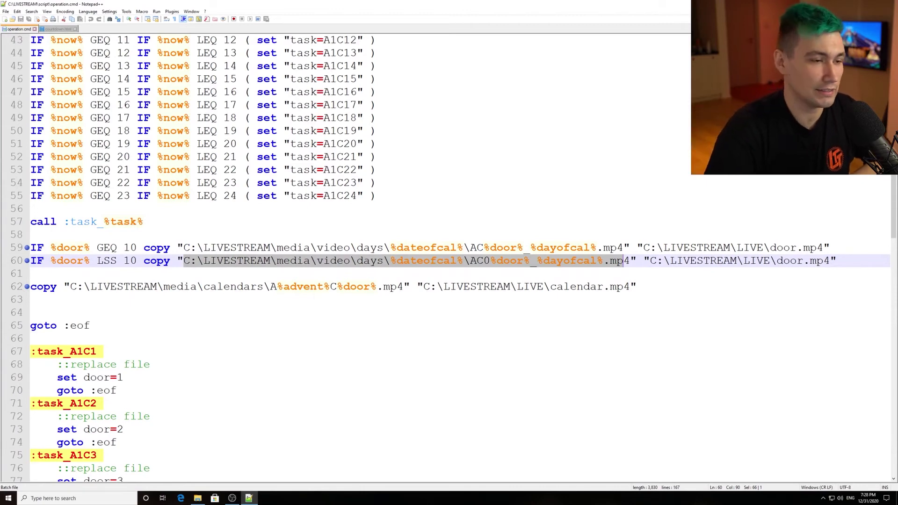
click(31, 274)
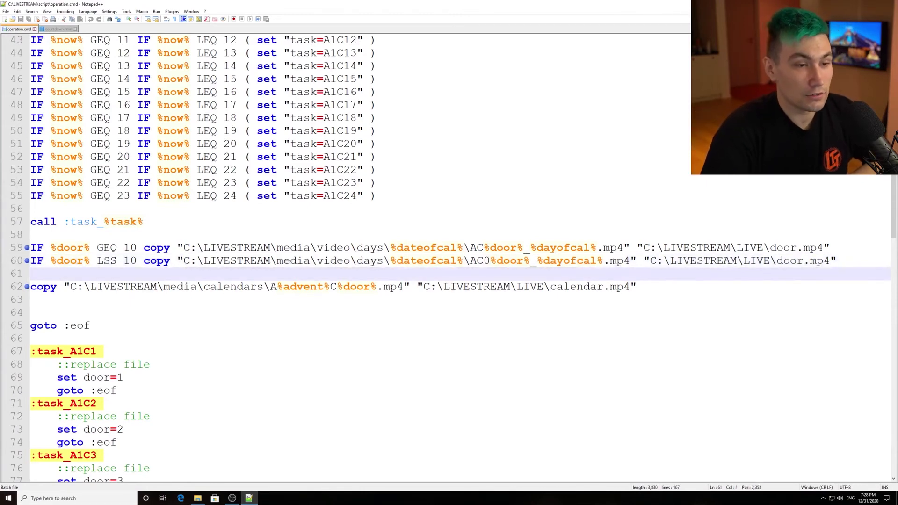
drag(648, 261, 737, 248)
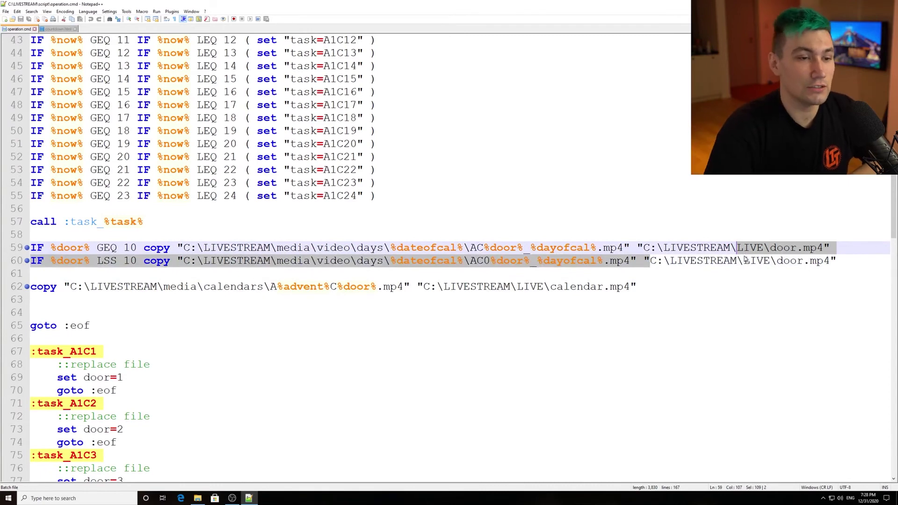
click(744, 261)
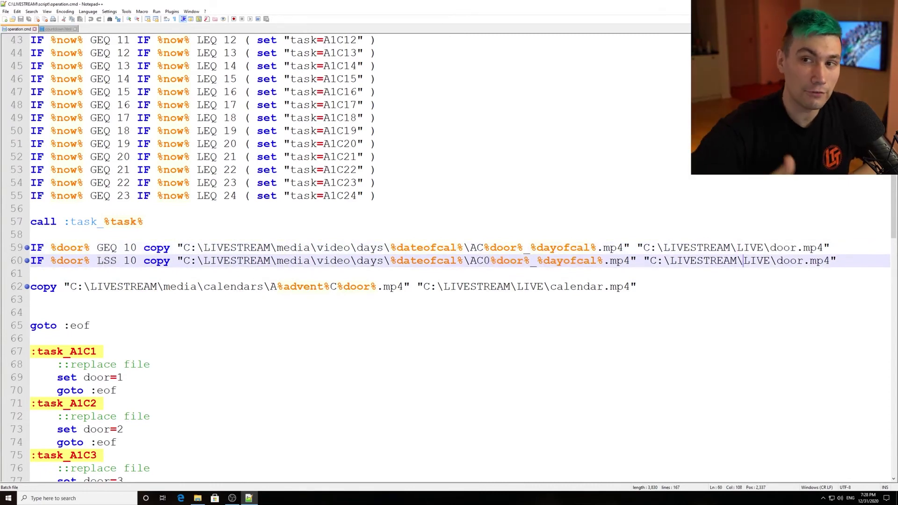
Point out the door.mp4 destination on line 60, then the source path and calendar.mp4 destination of the copy command on line 62
drag(778, 260, 818, 261)
click(817, 262)
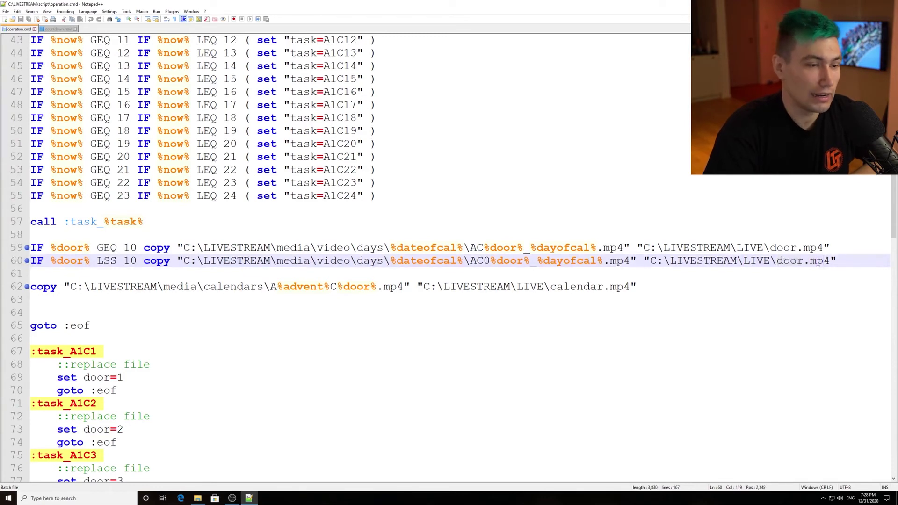
drag(550, 287, 631, 286)
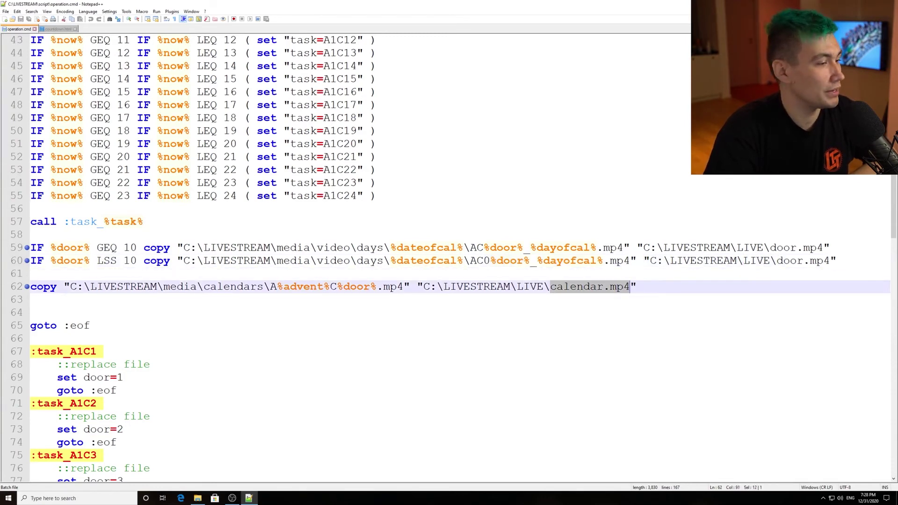
drag(82, 286, 364, 286)
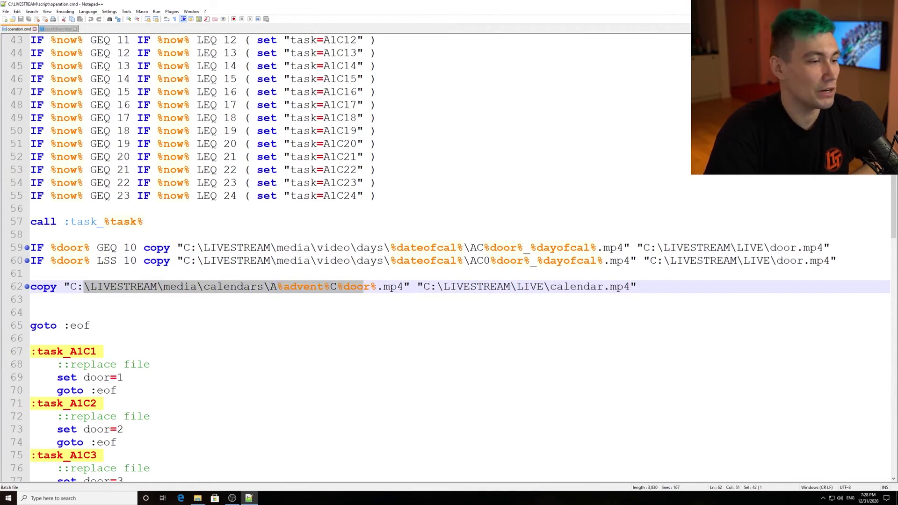
click(421, 326)
drag(423, 286, 637, 286)
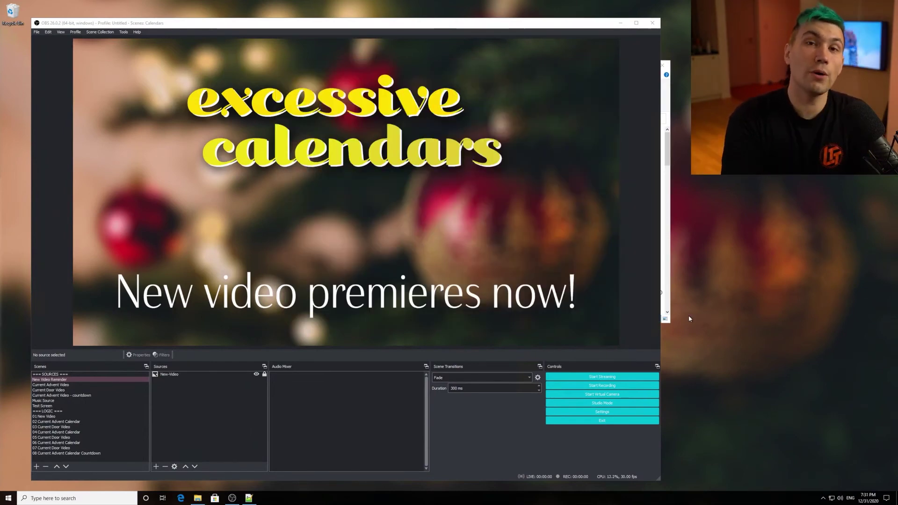
Switch through OBS to File Explorer and open the LIVE folder inside LIVESTREAM
click(447, 213)
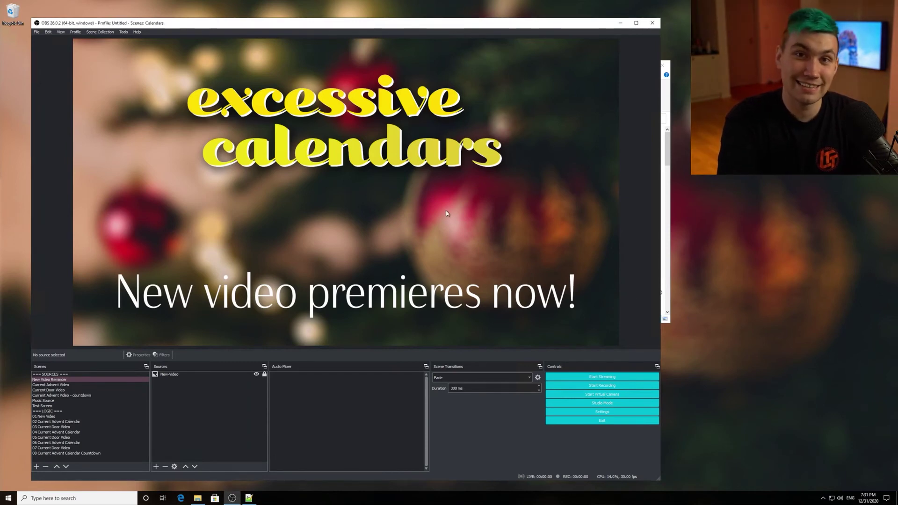
click(667, 149)
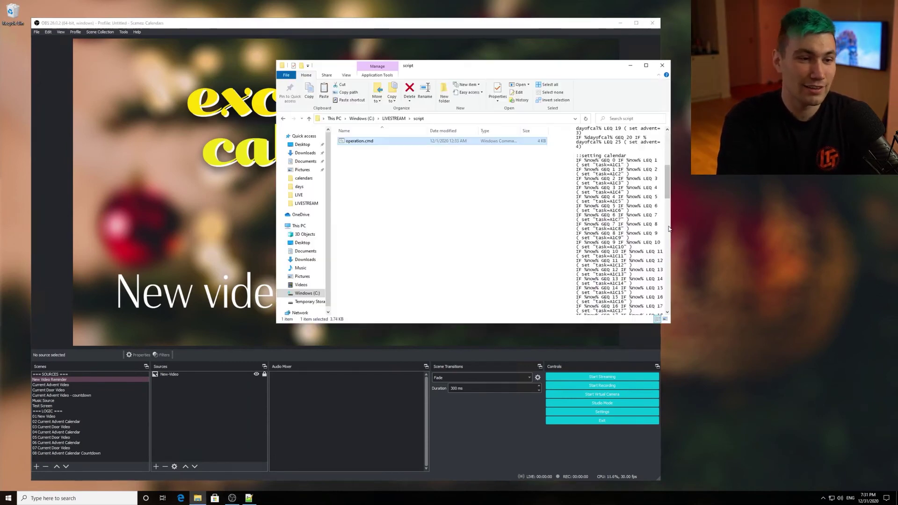
click(393, 119)
click(352, 158)
double_click(352, 159)
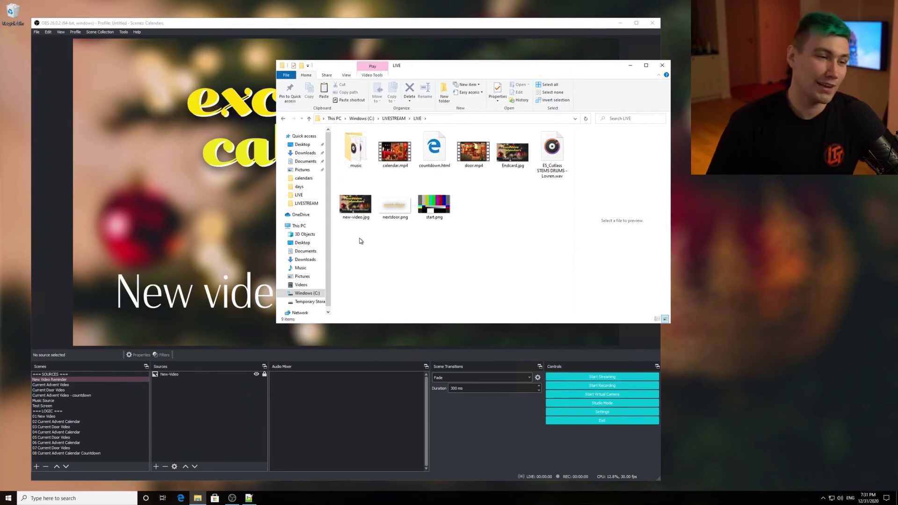
Preview new-video.jpg, then highlight door.mp4 and calendar.mp4 together in the LIVE folder
click(355, 204)
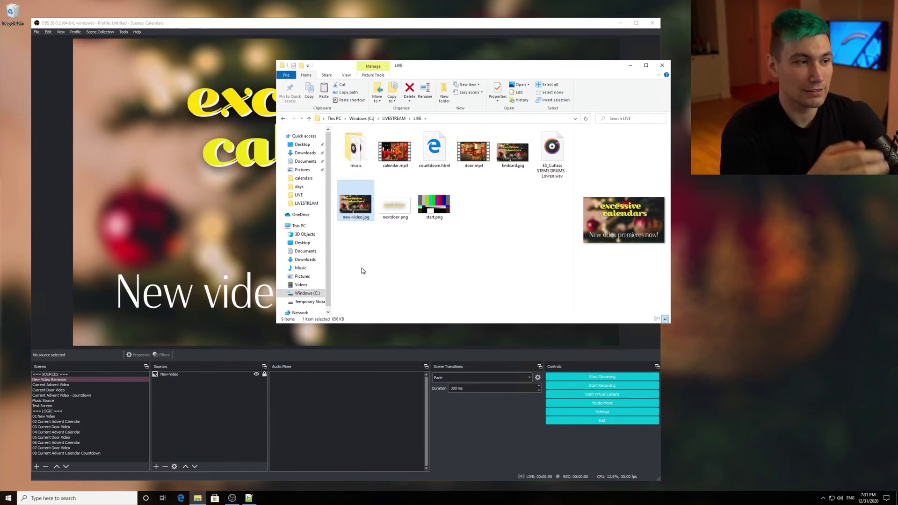
click(473, 151)
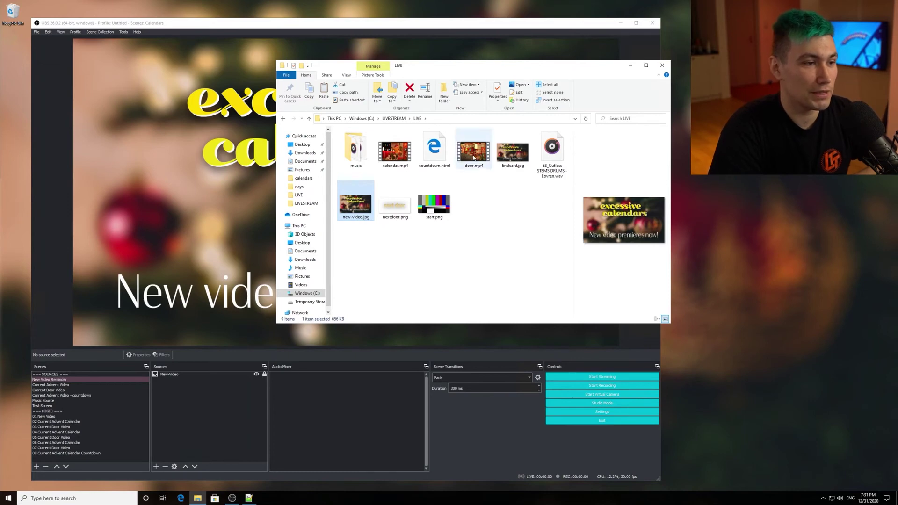
ctrl+click(404, 161)
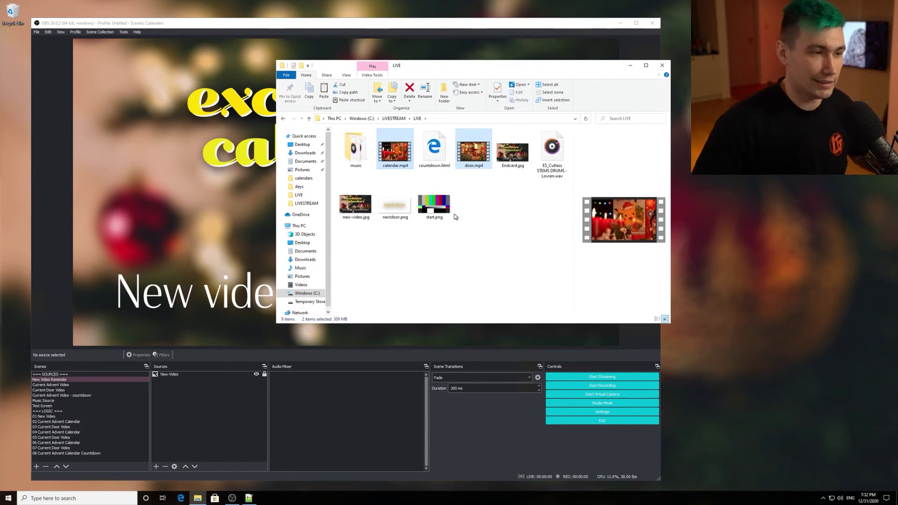
click(464, 221)
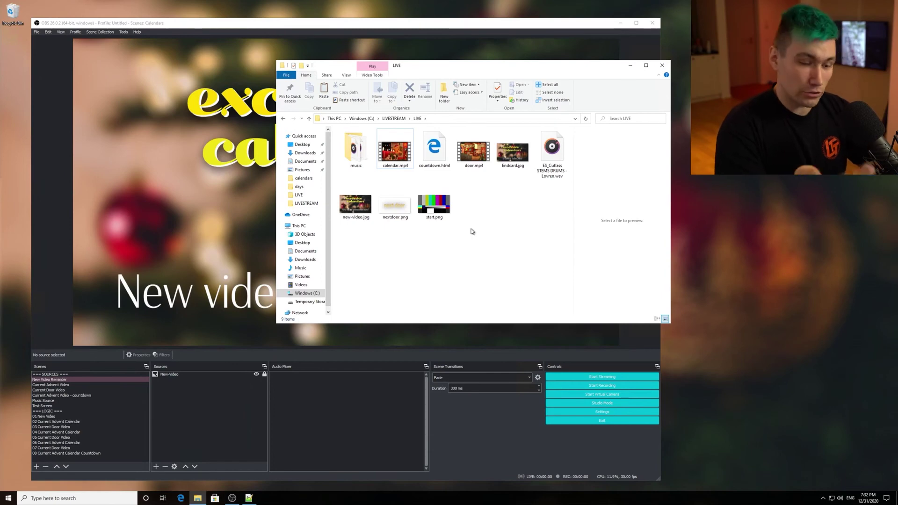
Open Task Scheduler in a maximized window, select the Excessive Calendars stream handler task and widen the task name column
key(super)
text(snip)
key(Return)
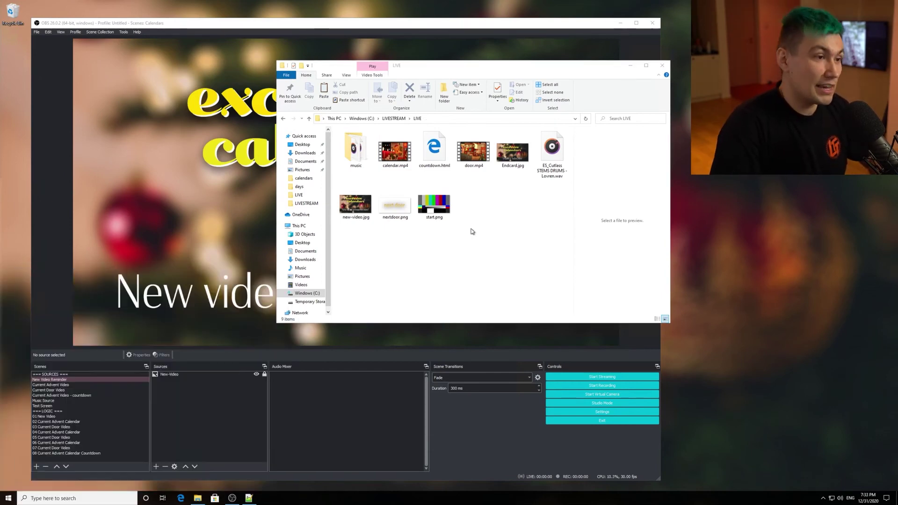
drag(208, 293, 451, 119)
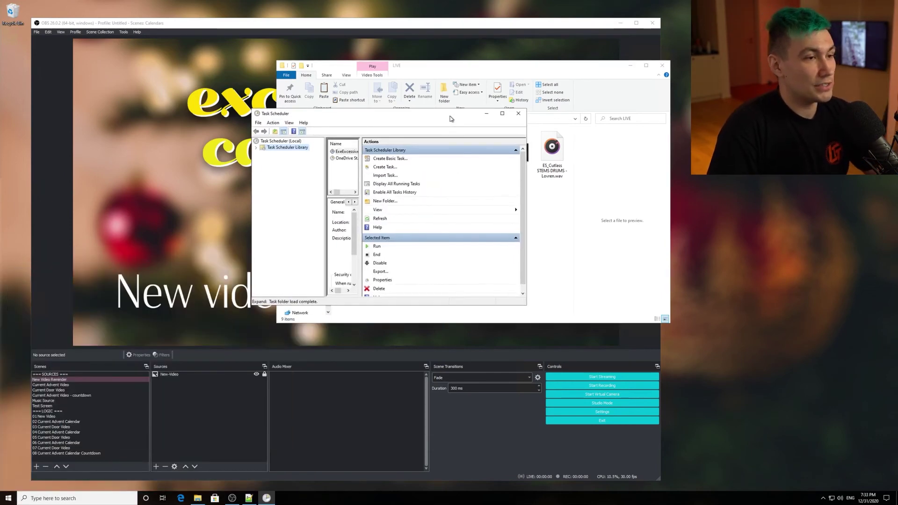
double_click(451, 118)
click(247, 147)
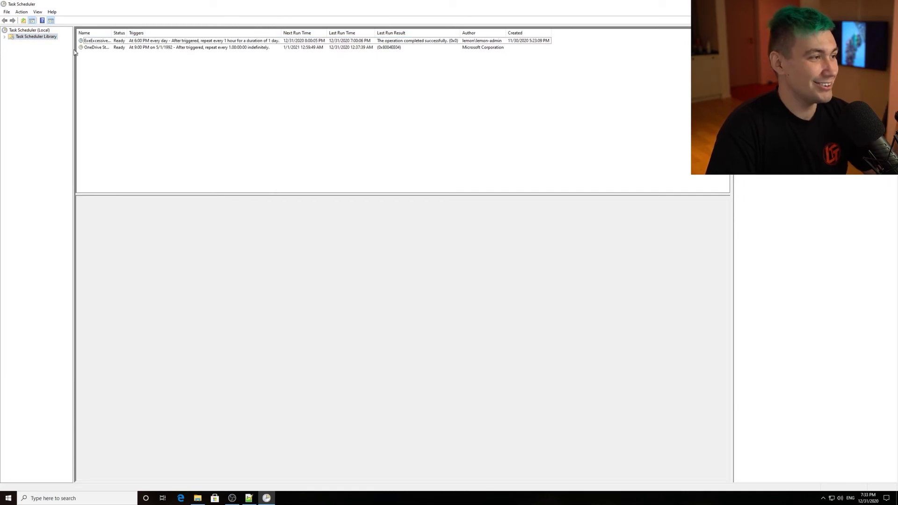
click(115, 41)
drag(112, 33, 216, 30)
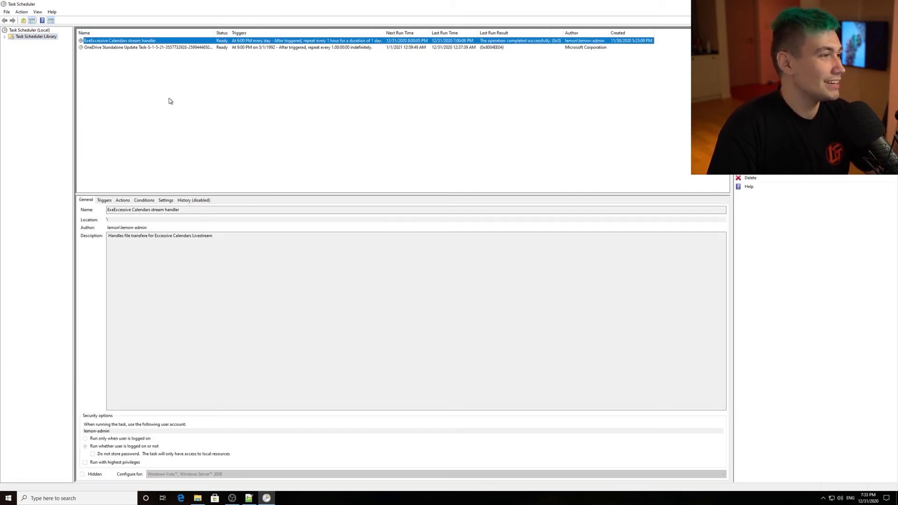
Open the stream handler task's properties and examine the schedule and repeat settings of its daily trigger
double_click(139, 41)
drag(223, 126, 440, 102)
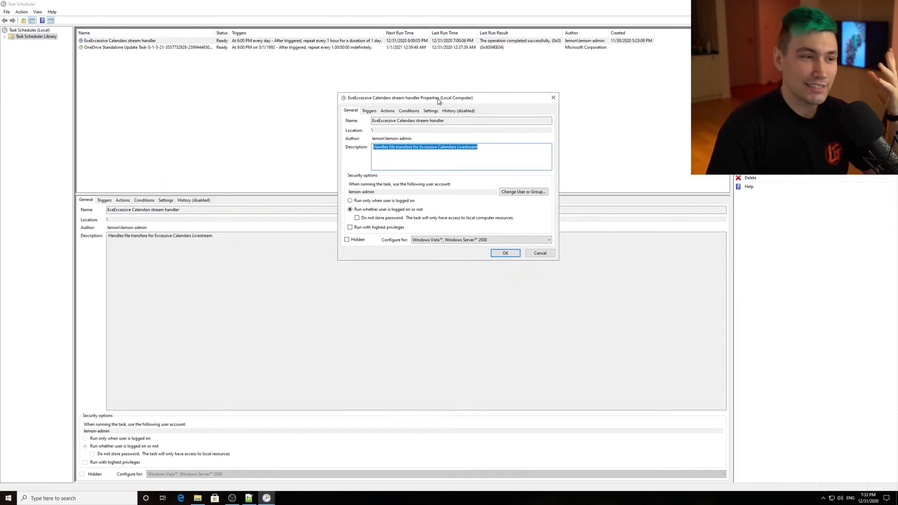
click(370, 111)
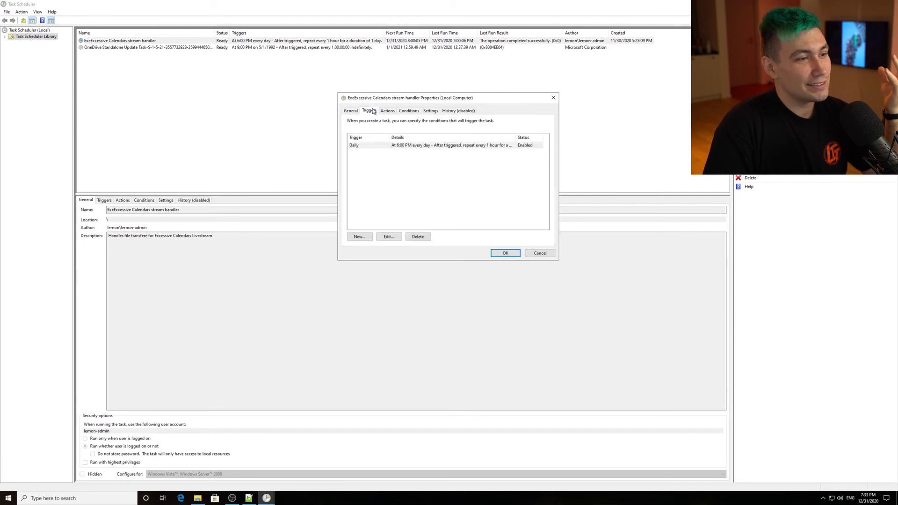
click(367, 149)
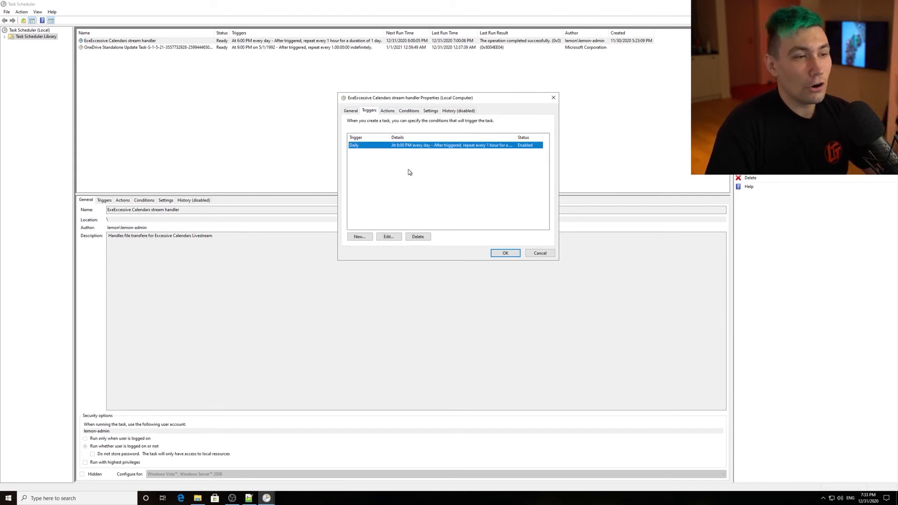
double_click(377, 146)
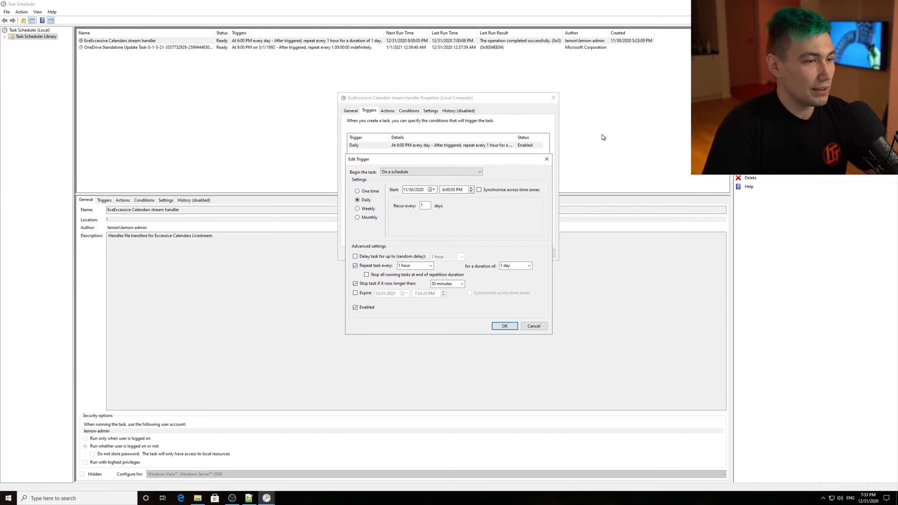
click(546, 159)
Check which program the stream handler task starts, then close its properties
click(387, 111)
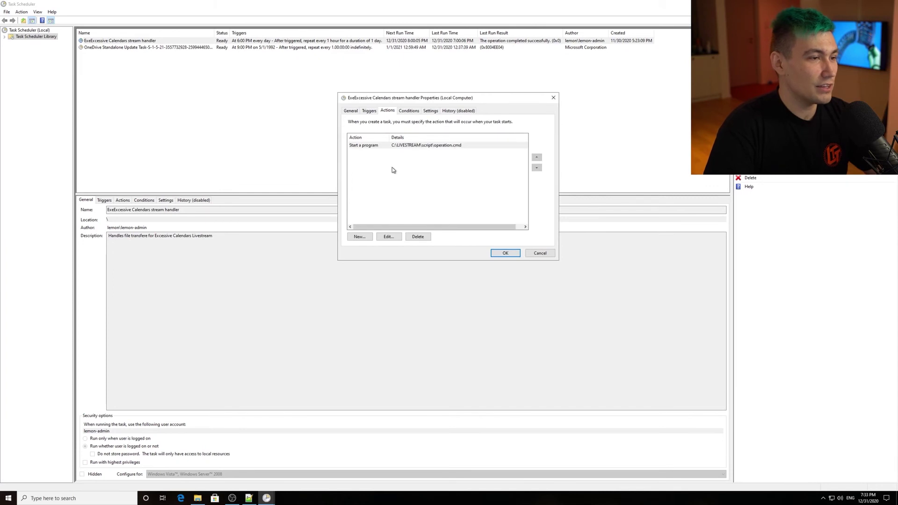
click(373, 150)
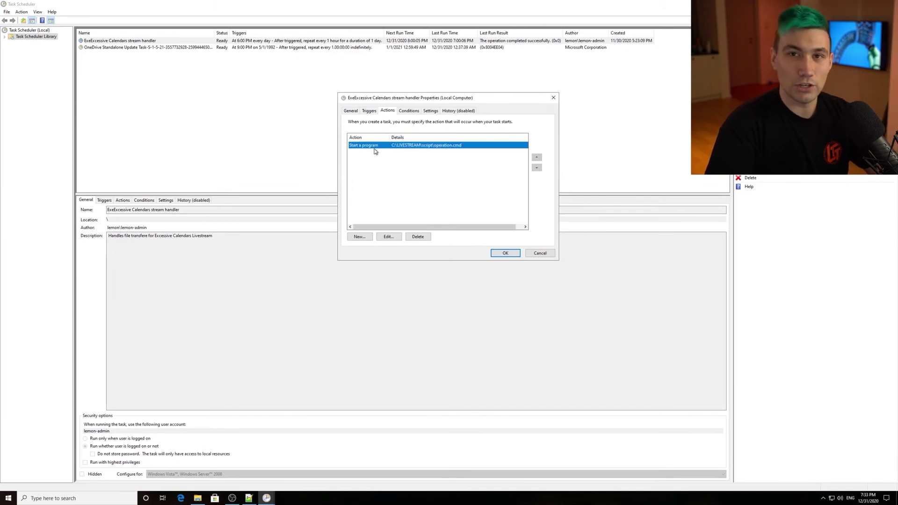
click(553, 99)
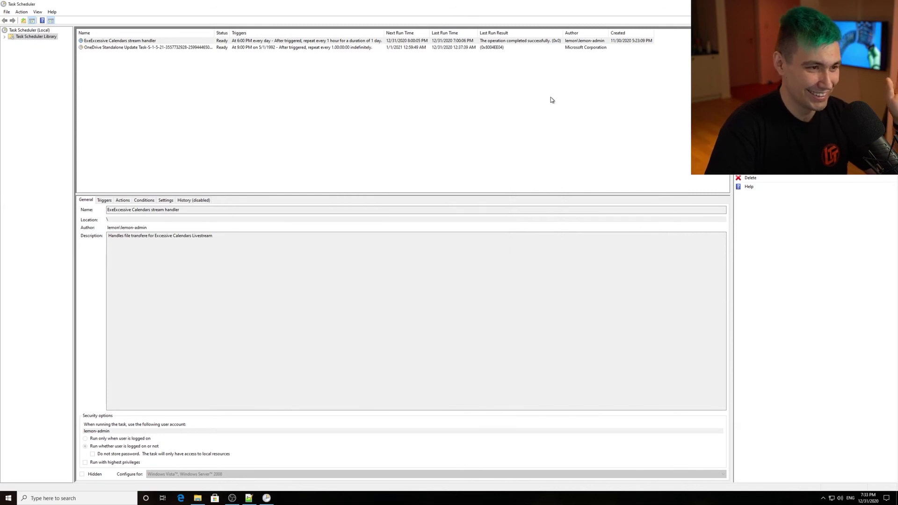
Restore Task Scheduler to a smaller window beside OBS, then switch OBS to the 01 New Video scene
drag(556, 4, 726, 17)
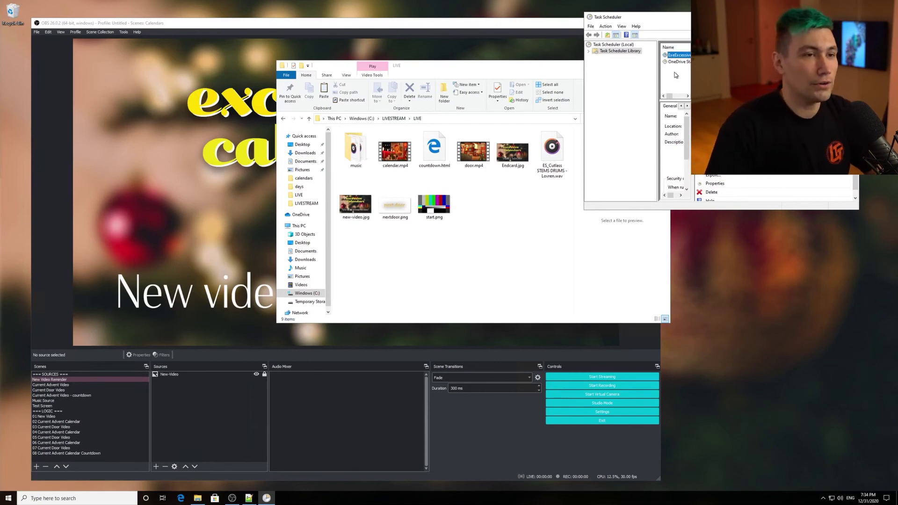
drag(689, 14, 662, 227)
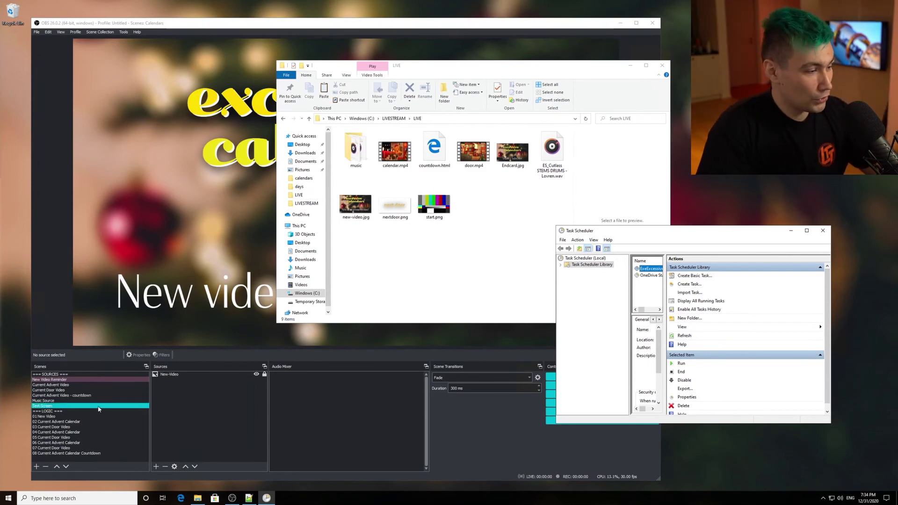
click(88, 422)
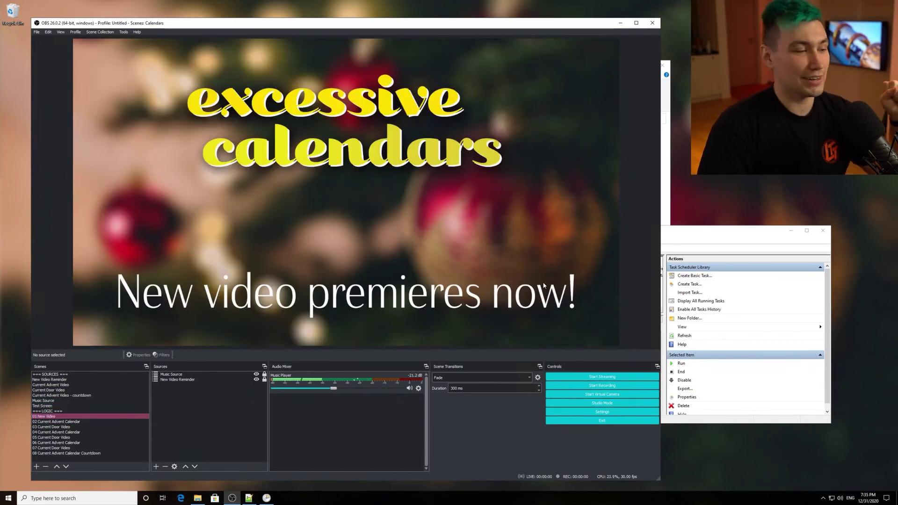
Move Task Scheduler up in front of OBS and show the operations available for the stream handler task
click(696, 229)
drag(696, 229, 697, 178)
right_click(660, 218)
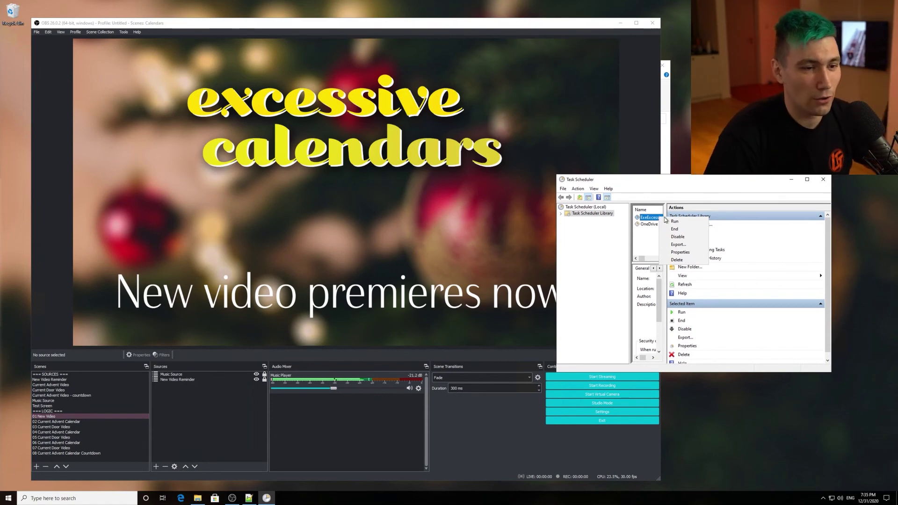
click(693, 226)
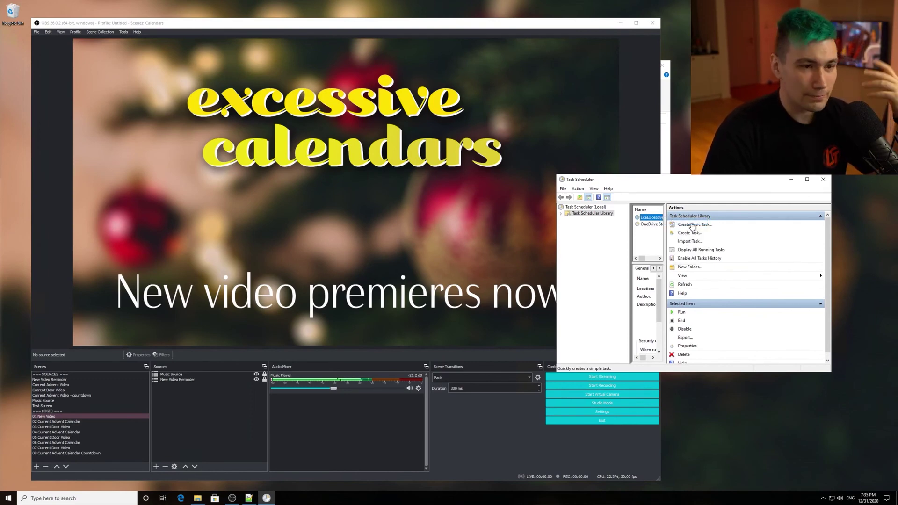
Return to the LIVE folder in File Explorer and preview calendar.mp4 and door.mp4 one after the other
click(671, 109)
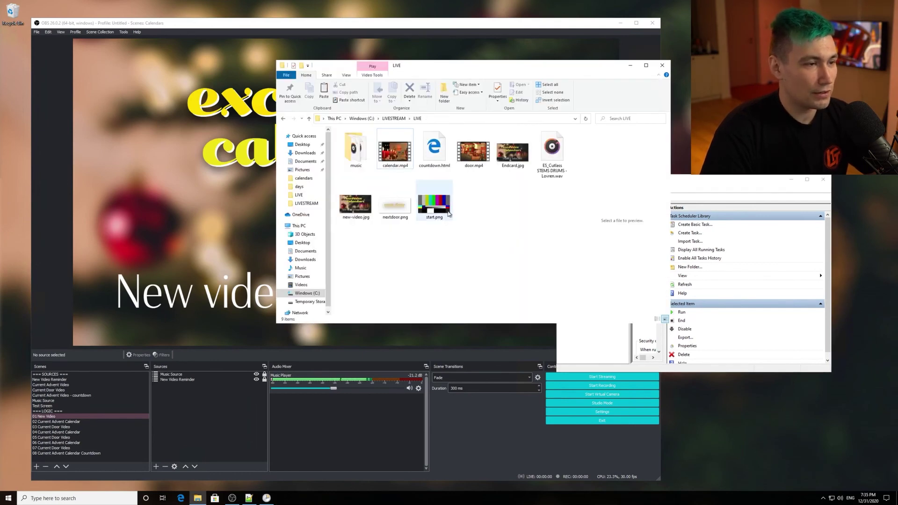
click(399, 154)
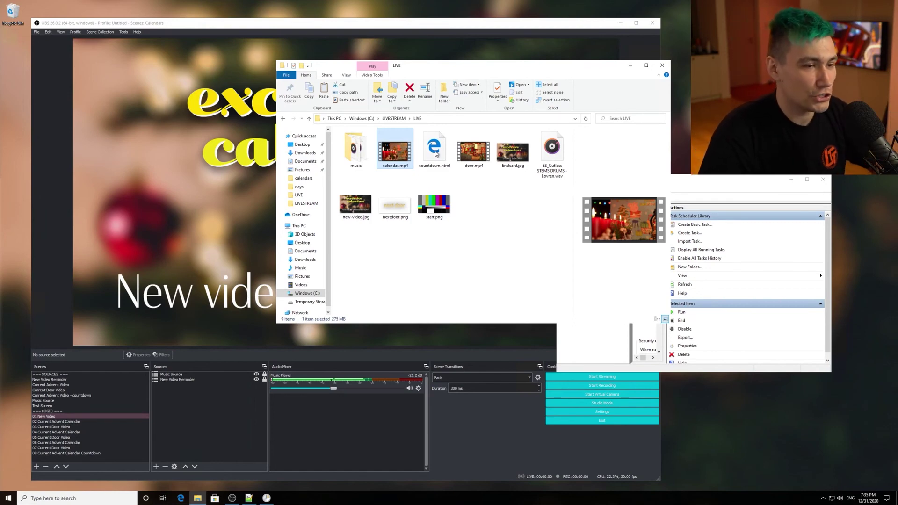
click(467, 153)
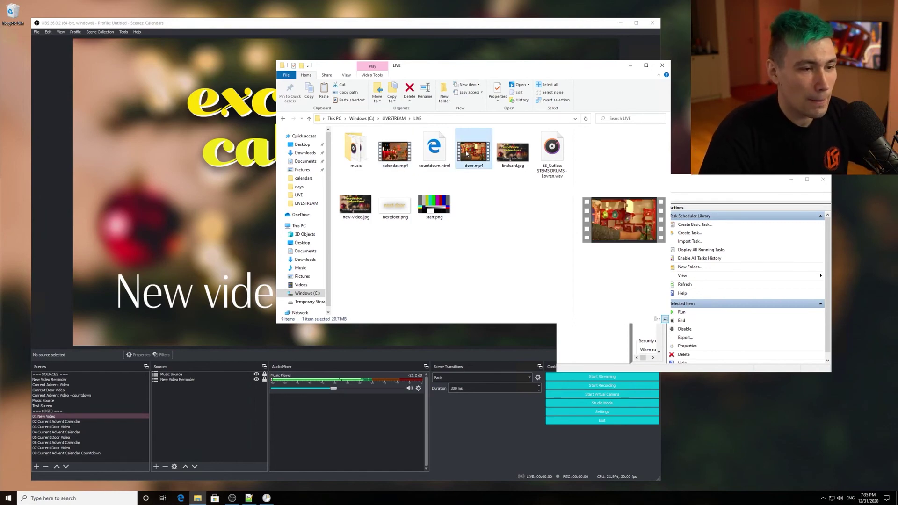
click(490, 195)
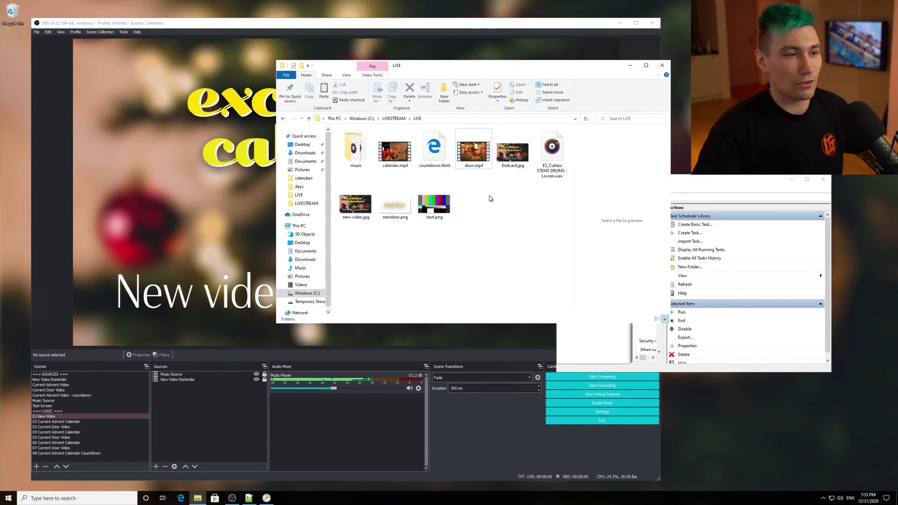
Switch OBS to the 02 Current Advent Calendar scene and bring Task Scheduler back in front
click(486, 25)
click(77, 422)
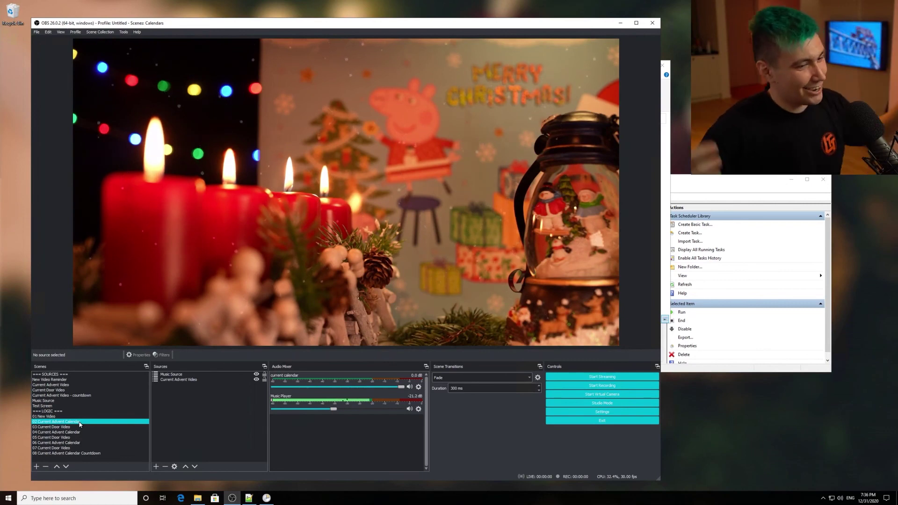
click(744, 184)
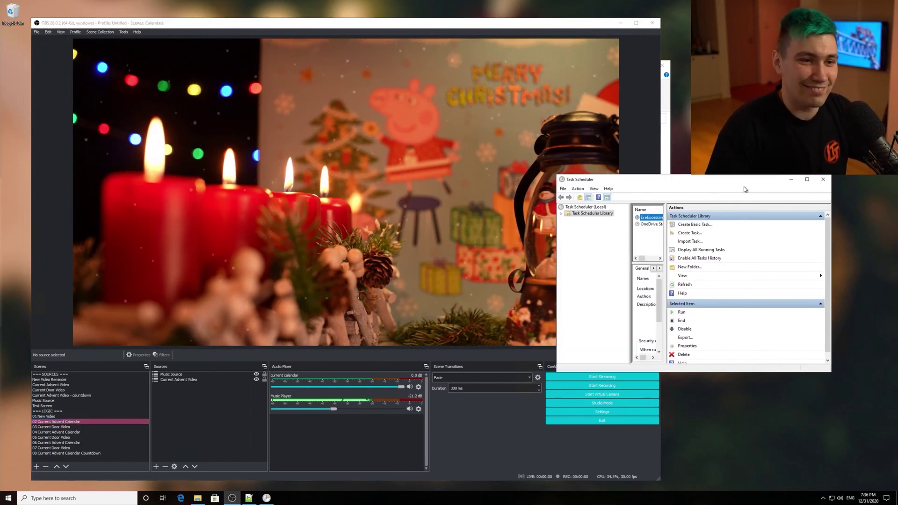